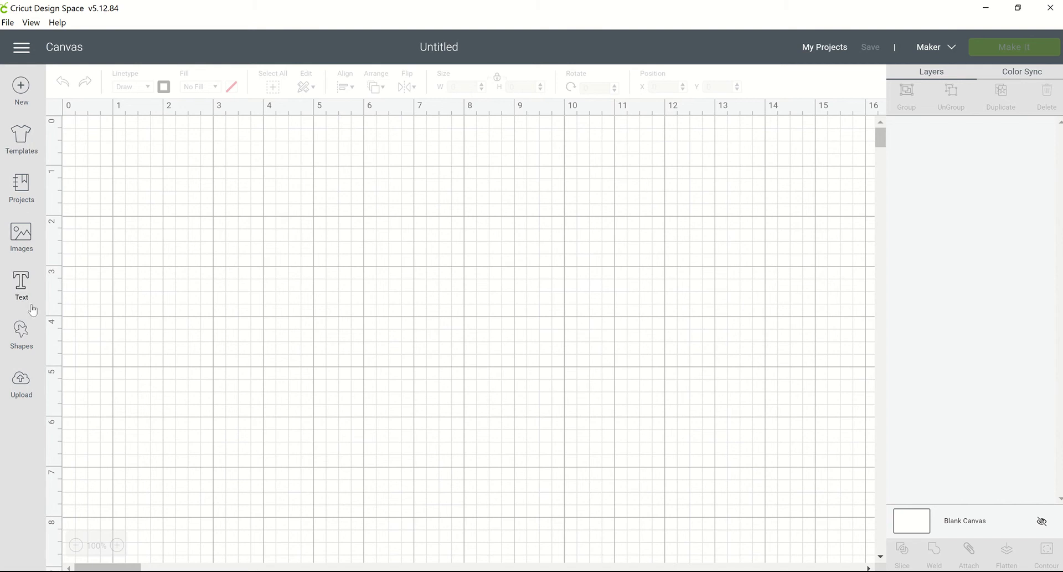
- Add the text "Candoris" in the default font and move it to the upper area of the canvas
click(44, 286)
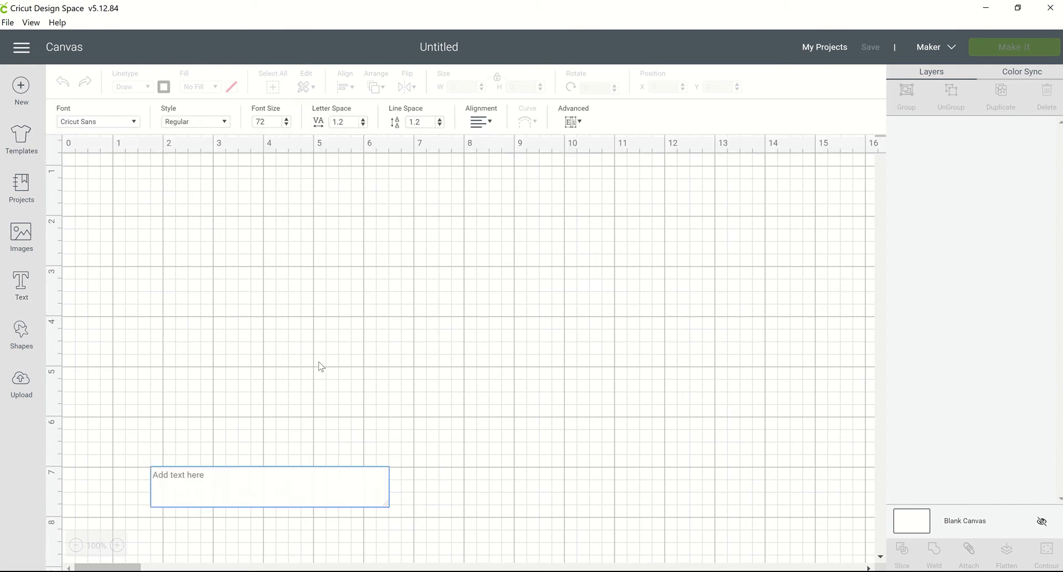
text(Candoris)
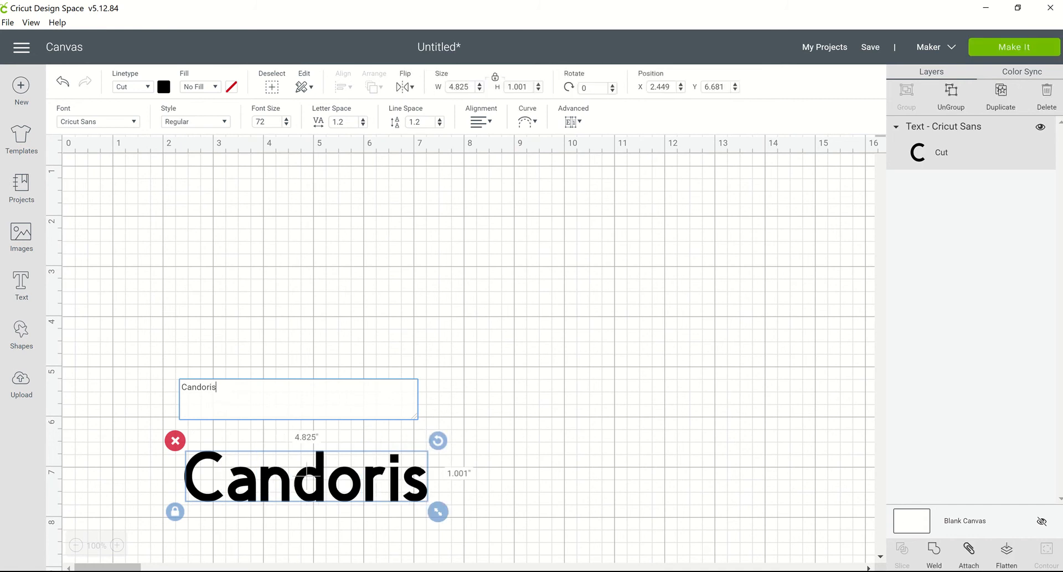
click(536, 283)
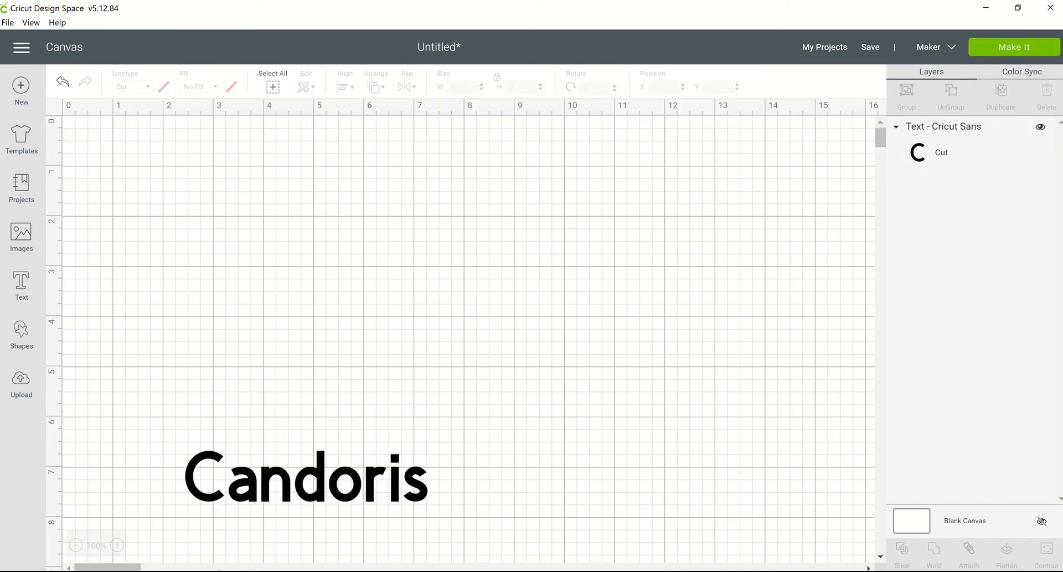
drag(324, 490, 275, 209)
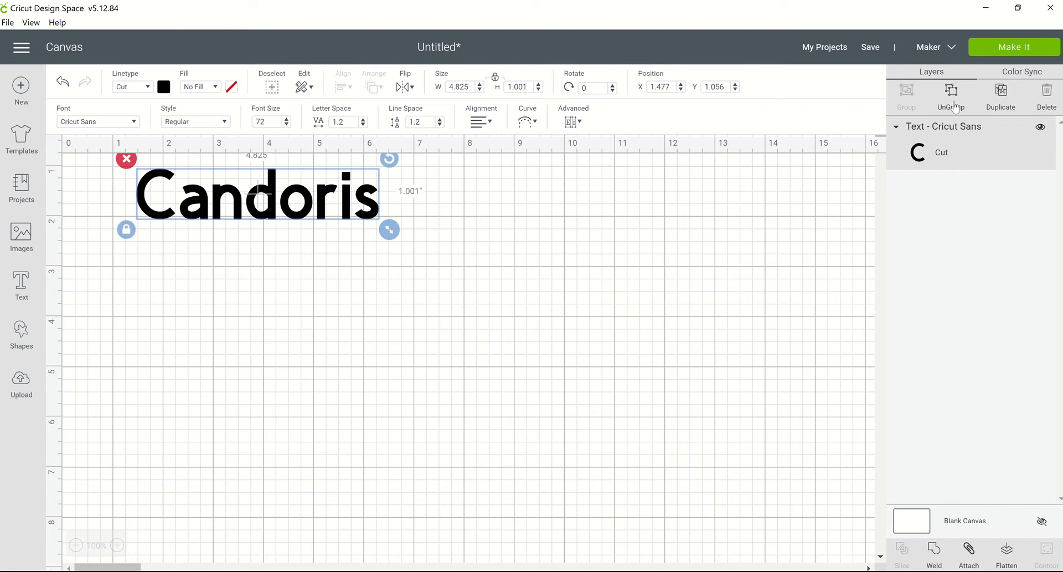
click(134, 122)
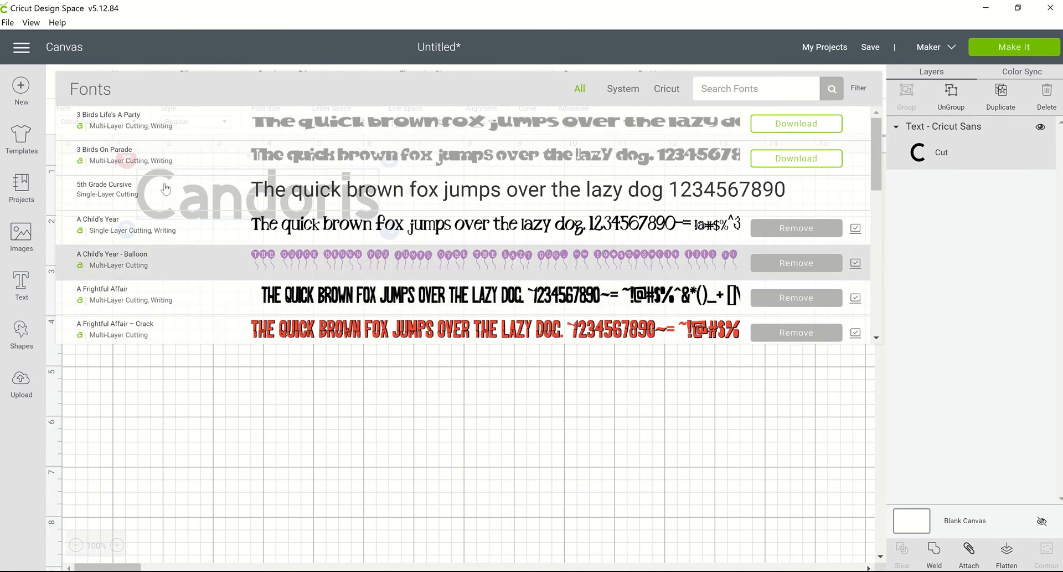
click(221, 422)
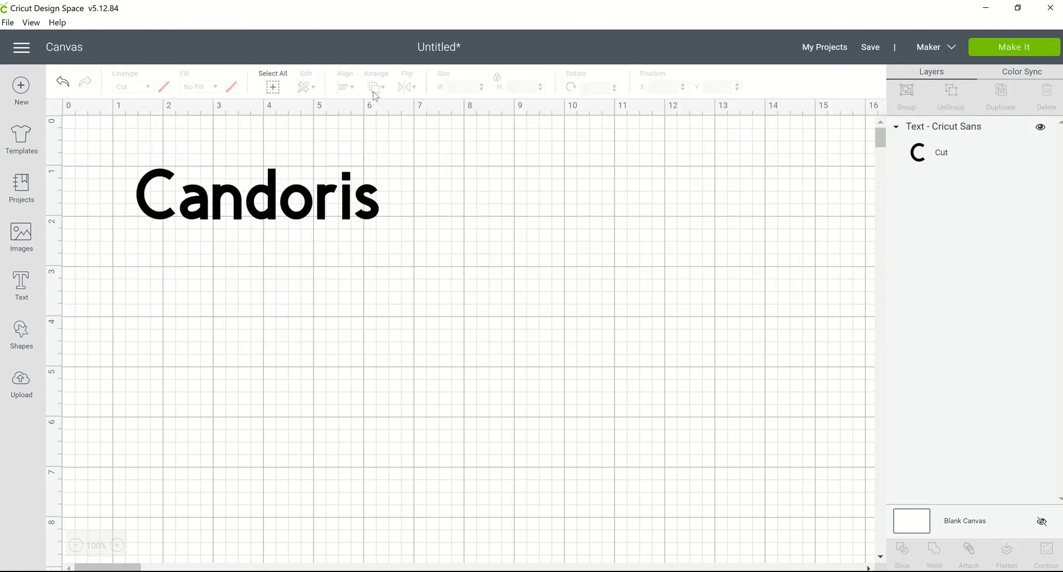
- Duplicate the Candoris text and place the copy beside the original on the same line
click(335, 199)
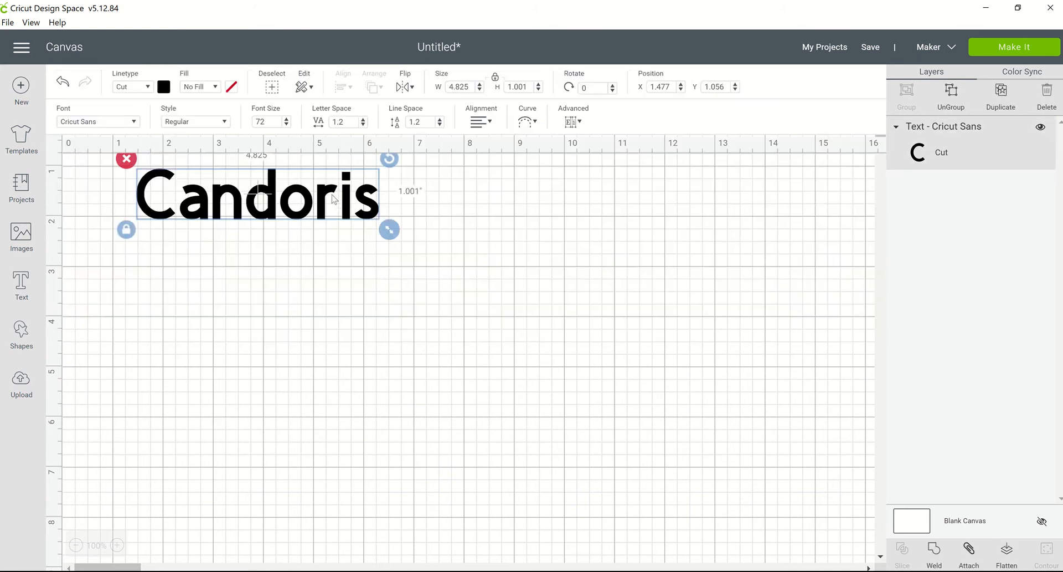
right_click(332, 195)
click(386, 313)
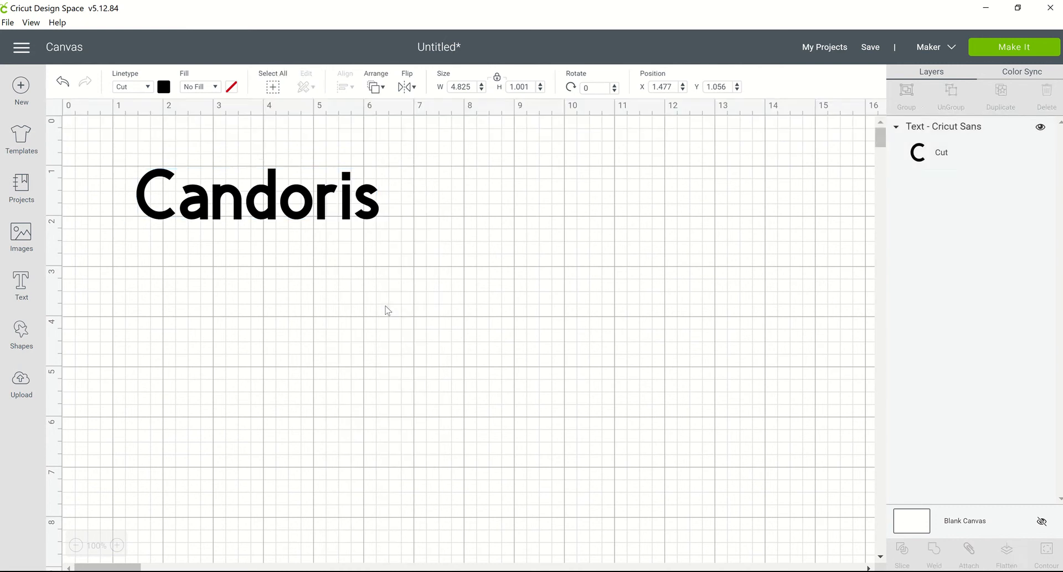
drag(394, 219, 429, 202)
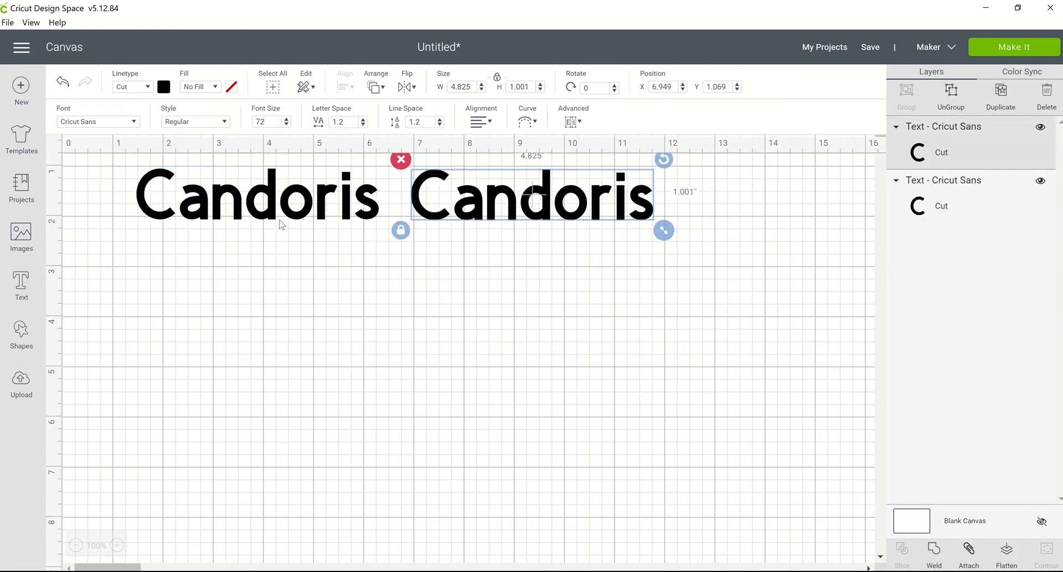
click(360, 205)
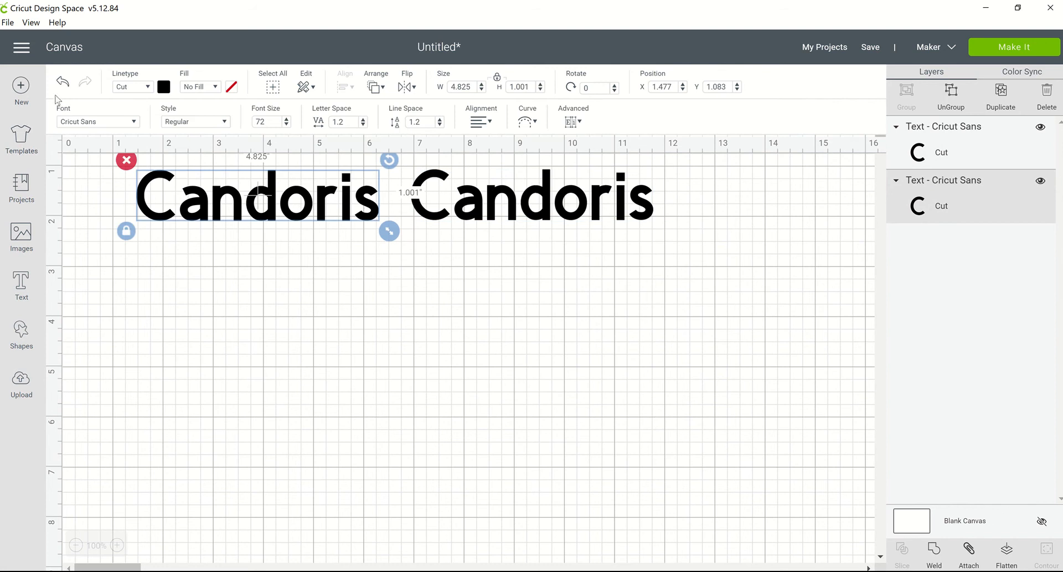
click(135, 121)
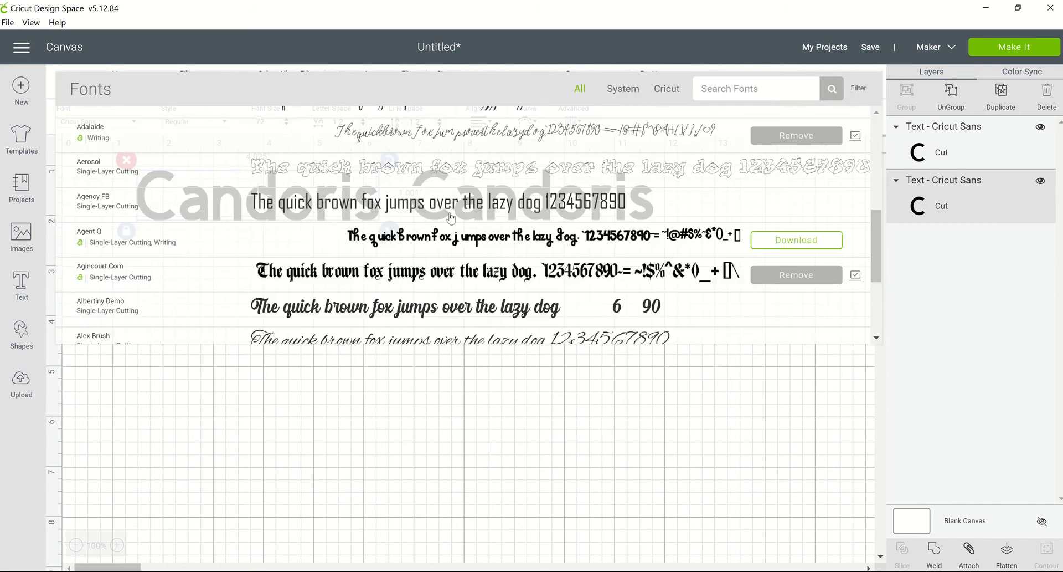
scroll(439, 286, down, 8)
click(453, 439)
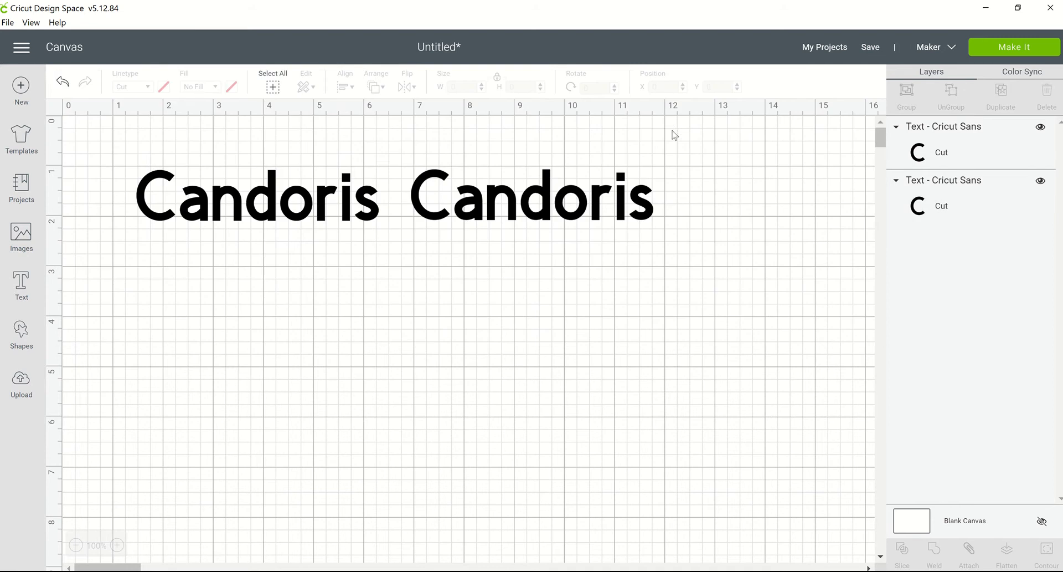
- Ungroup the Candoris copy into separate letters and stagger them by moving the a, d, r and s lower
click(579, 189)
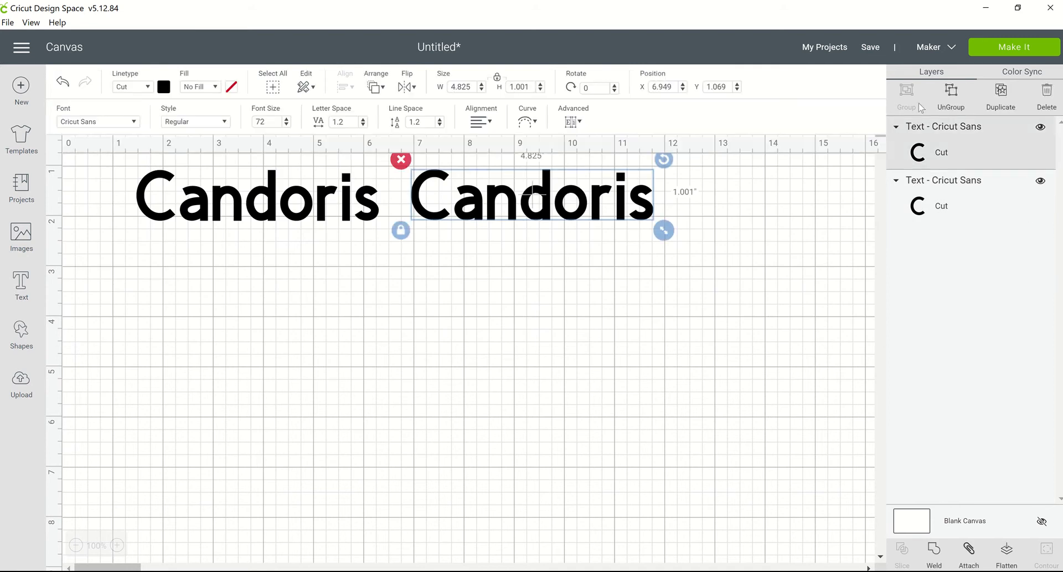
click(953, 110)
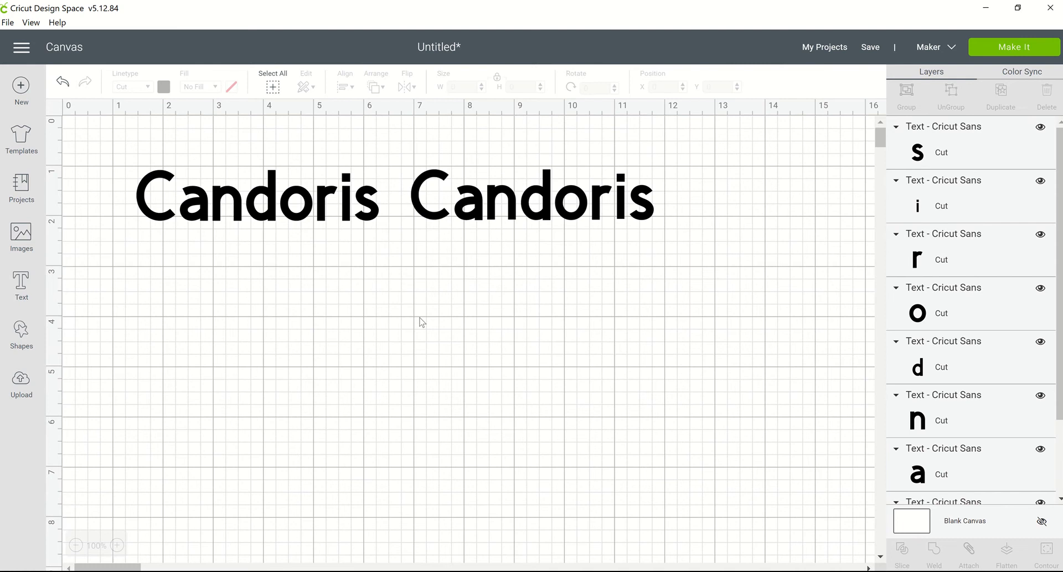
drag(471, 215, 466, 233)
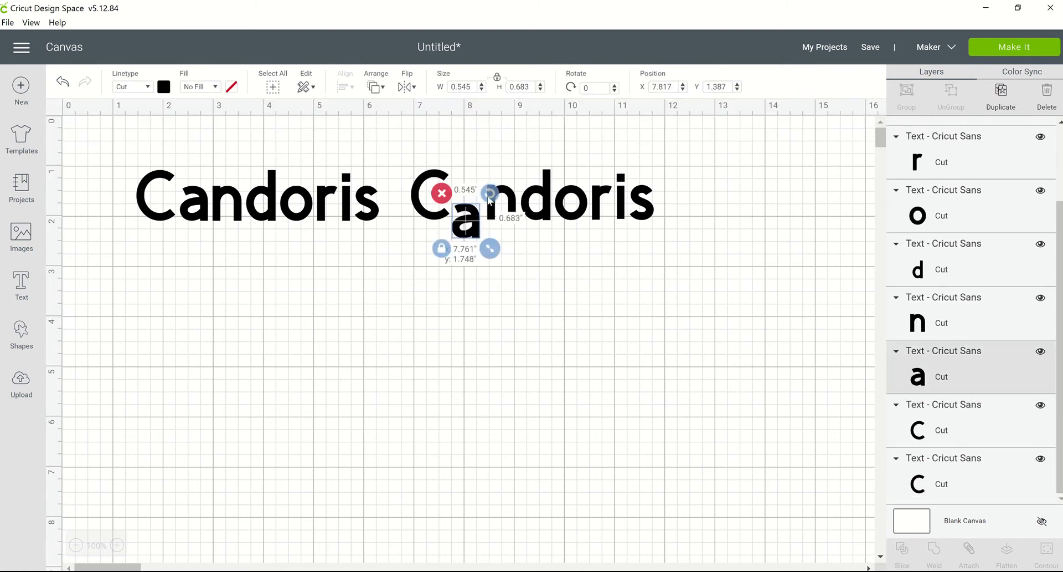
drag(545, 206, 545, 228)
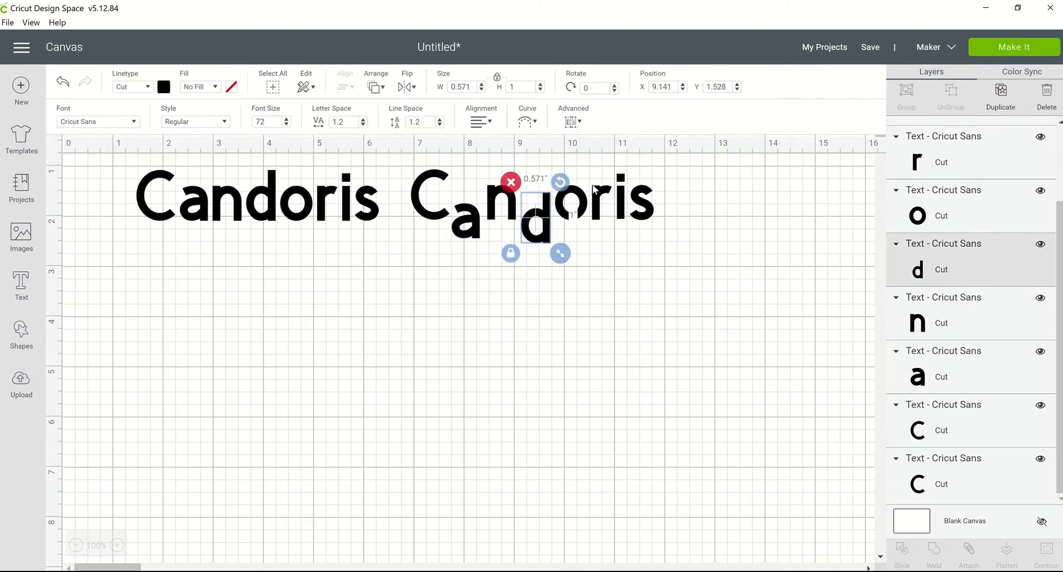
drag(602, 208, 594, 230)
click(604, 189)
click(589, 261)
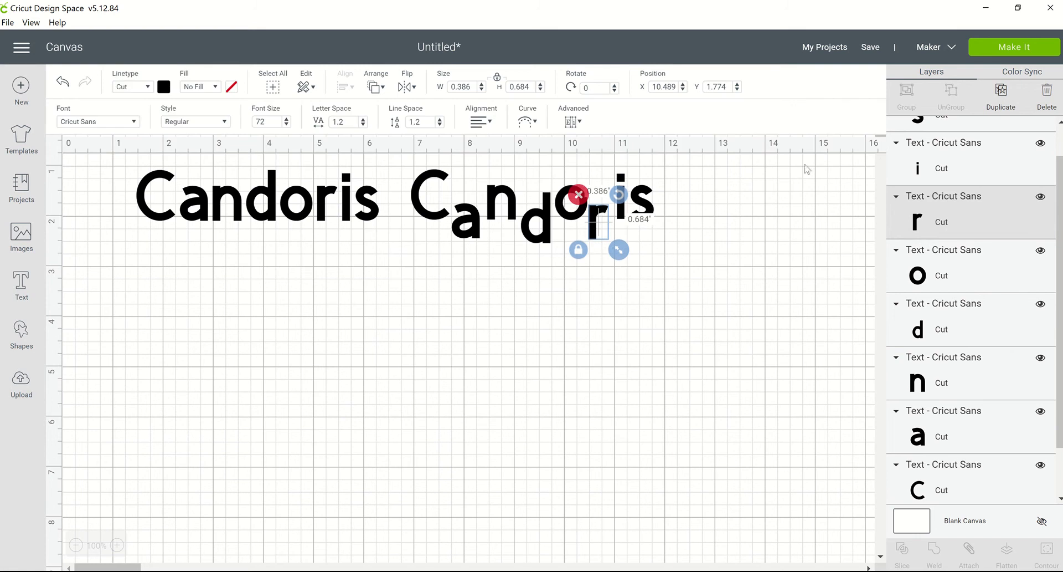
click(645, 209)
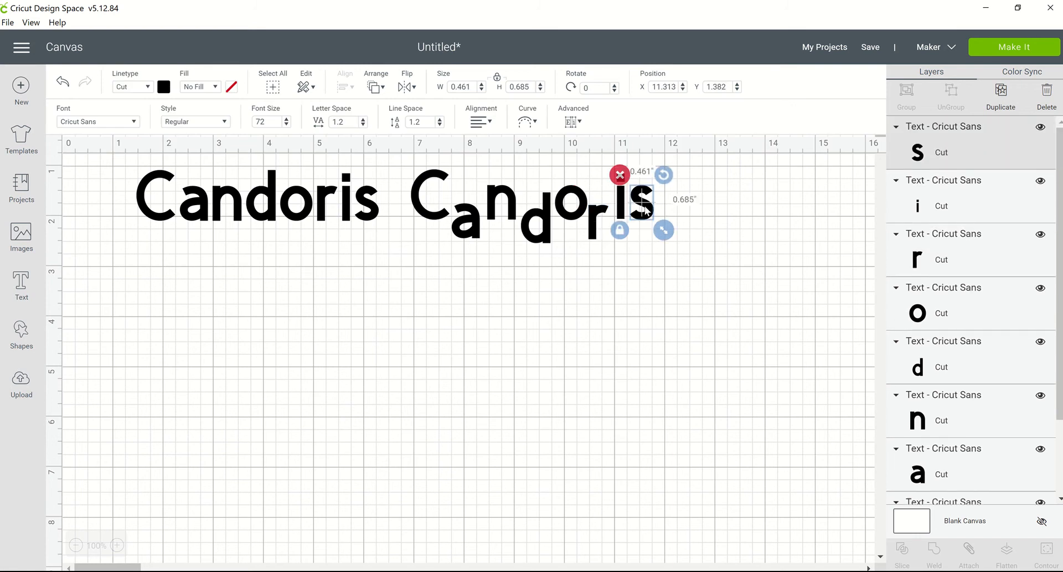
drag(645, 211, 645, 233)
click(744, 408)
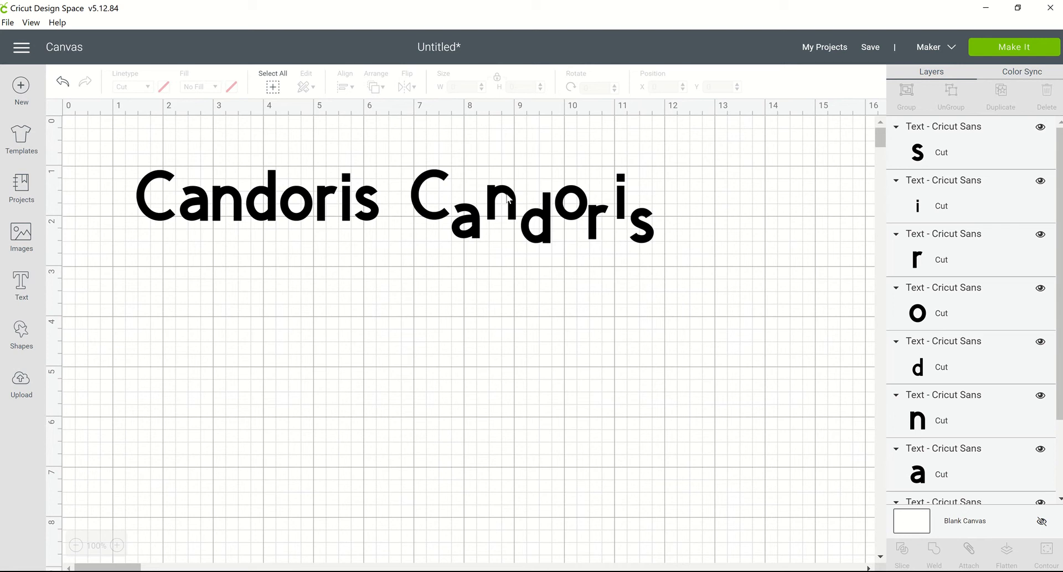
- Group all the staggered letters and shift the grouped word slightly upward as one object
drag(401, 146, 895, 378)
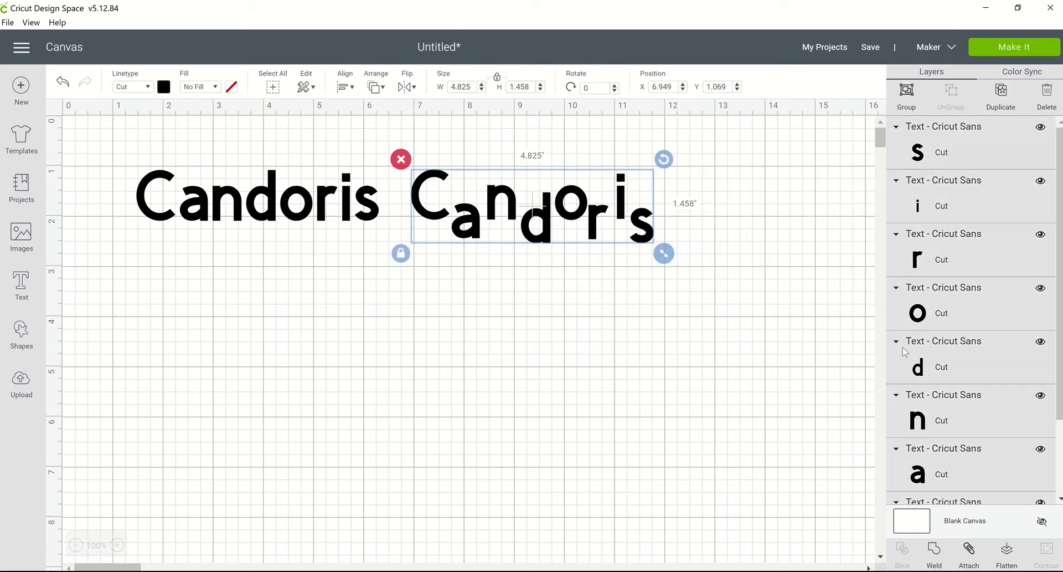
click(907, 107)
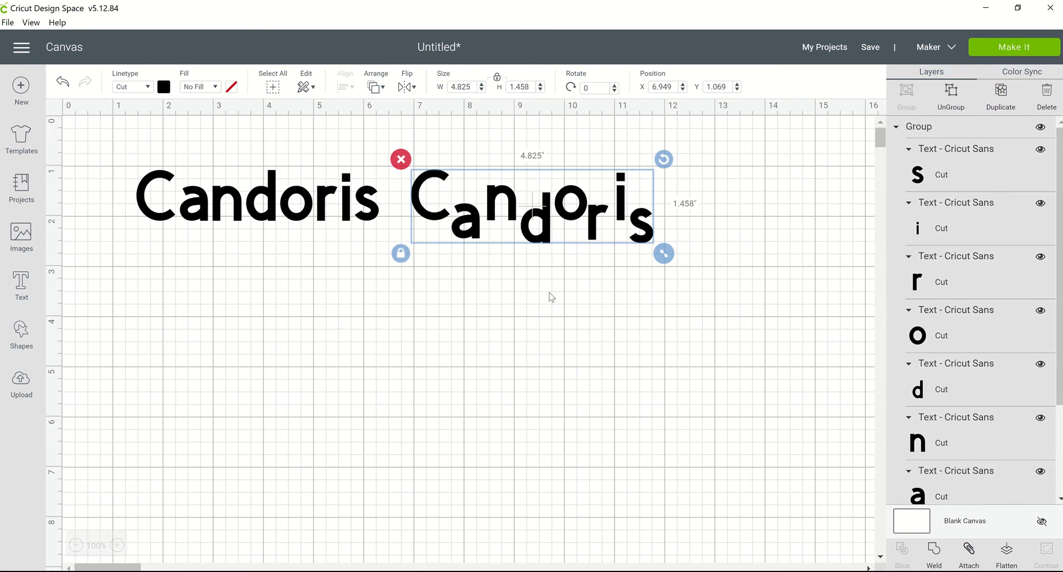
drag(604, 233, 604, 231)
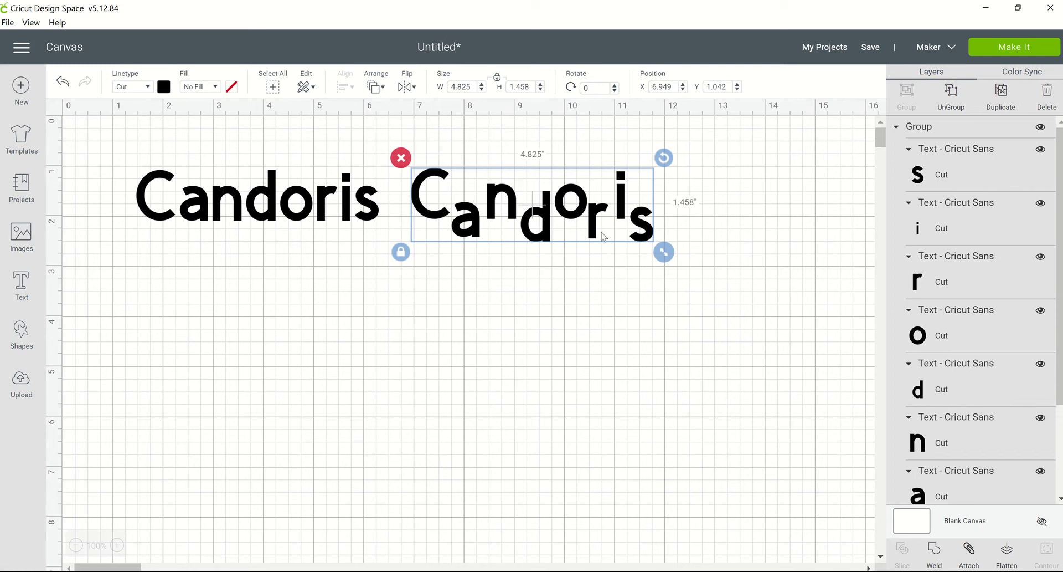
- Duplicate the original Candoris text and place the new copy directly below the staggered word
click(261, 199)
right_click(260, 198)
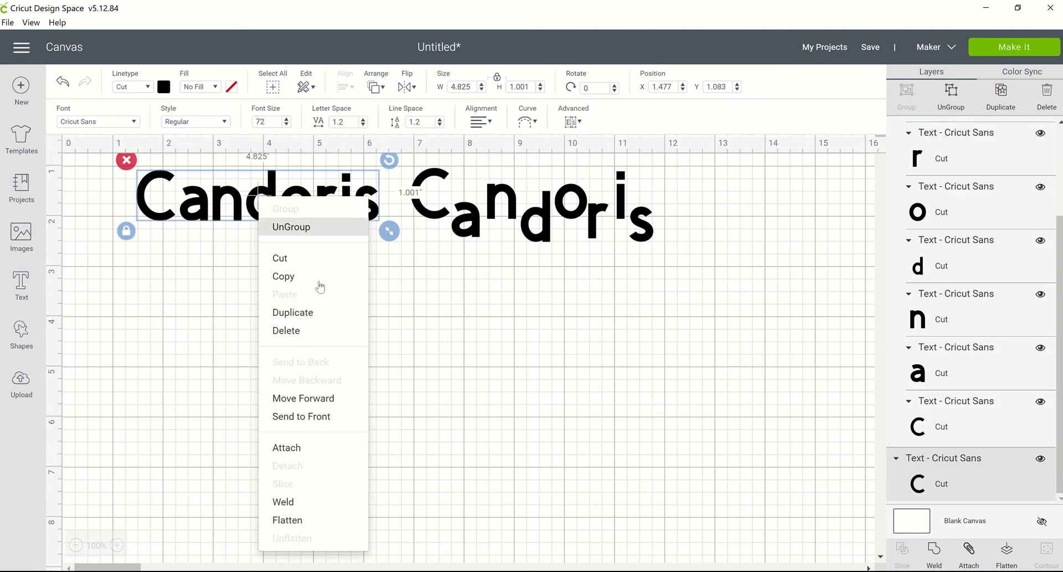
click(320, 313)
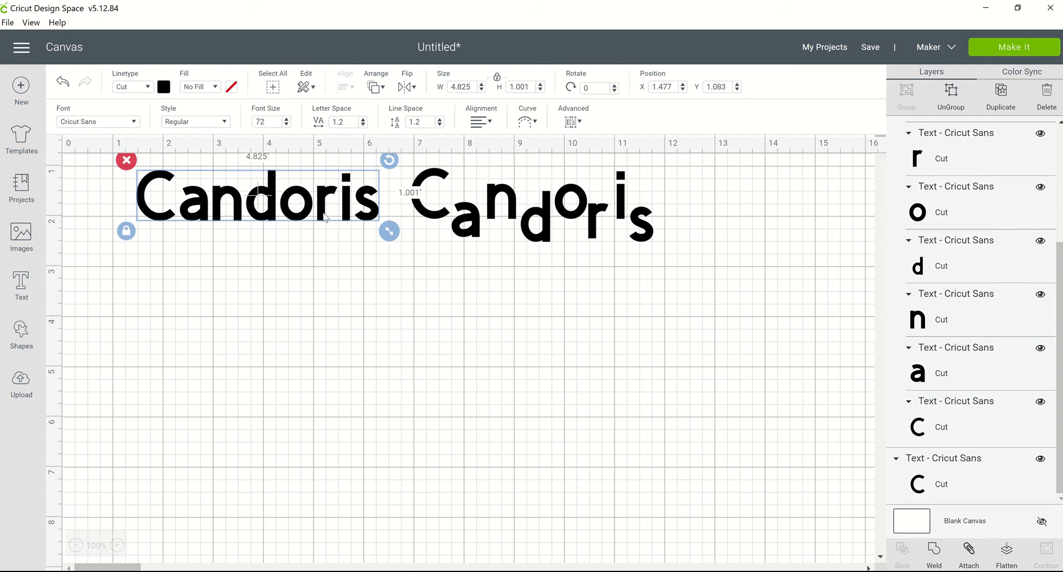
drag(472, 329, 577, 284)
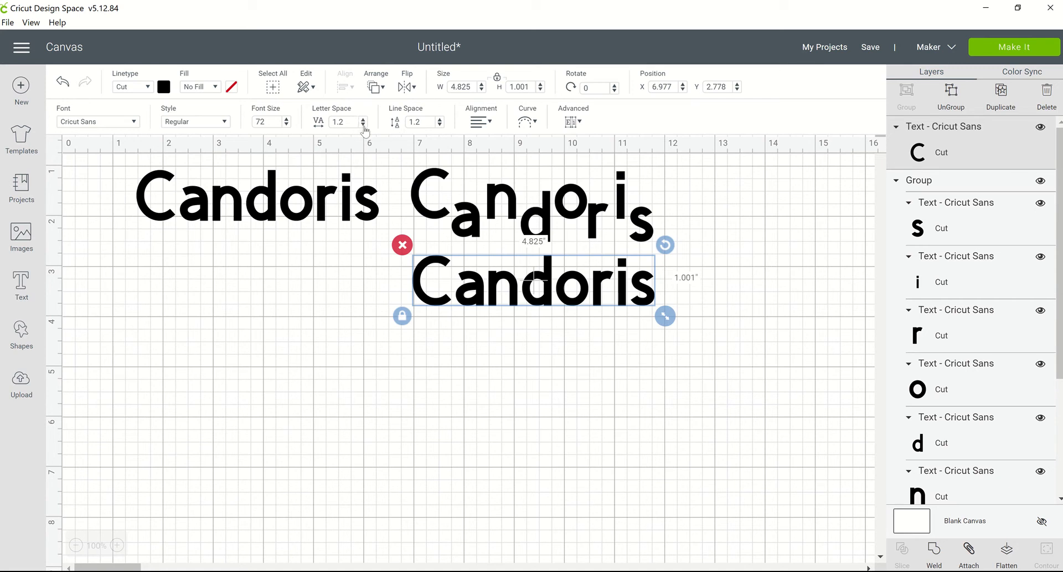
- Reduce the letter spacing of the Candoris copy below the staggered word to 0.3
click(364, 126)
click(364, 126)
click(363, 126)
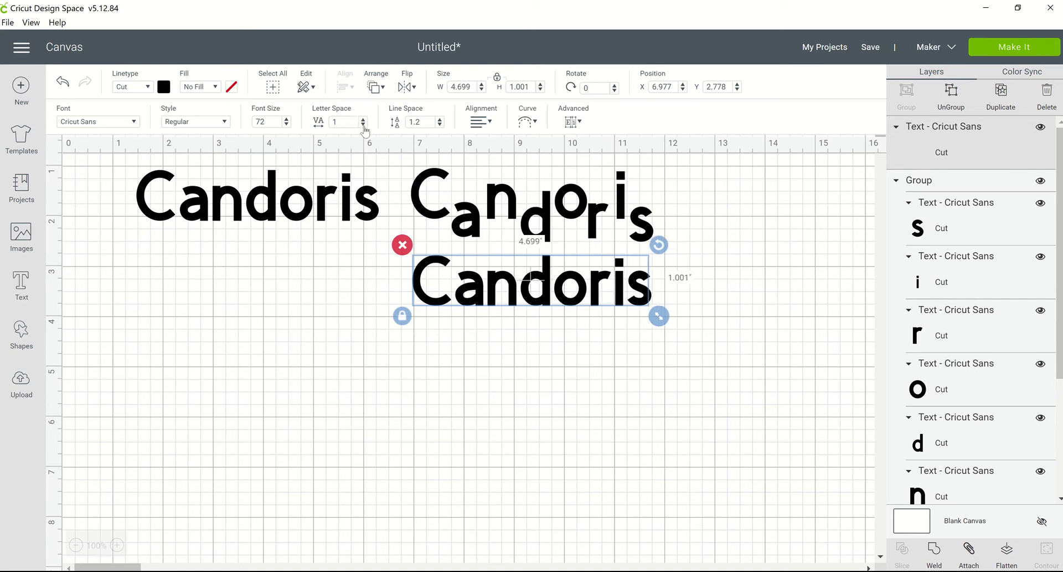
click(364, 125)
click(364, 125)
click(364, 125)
click(364, 126)
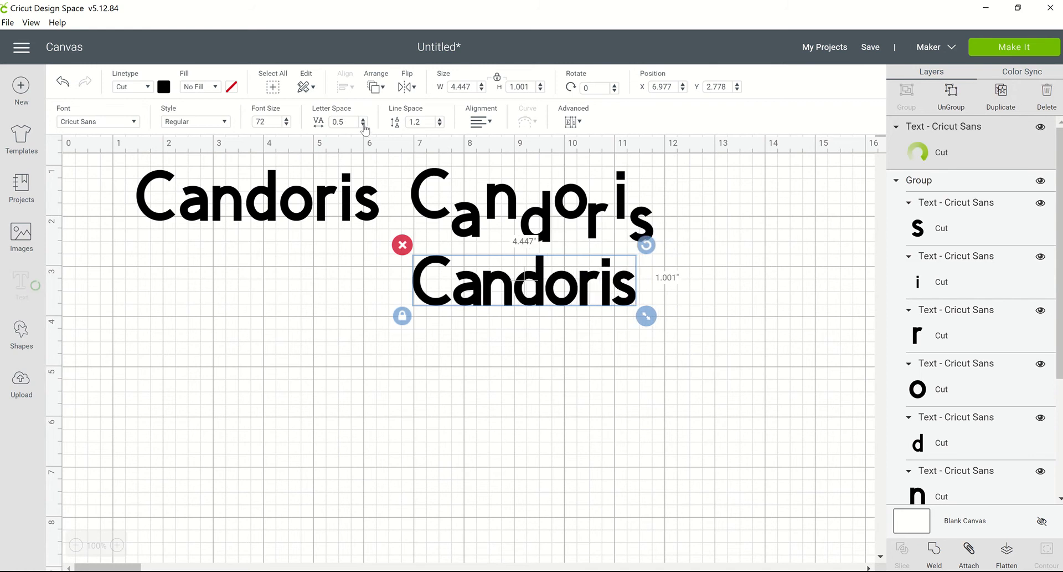
click(364, 125)
click(364, 126)
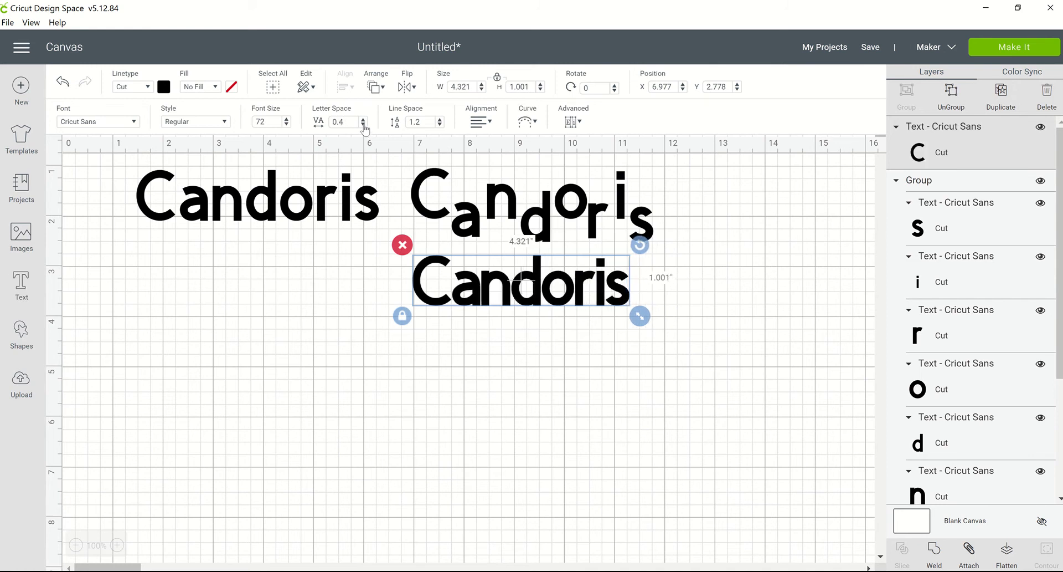
click(364, 126)
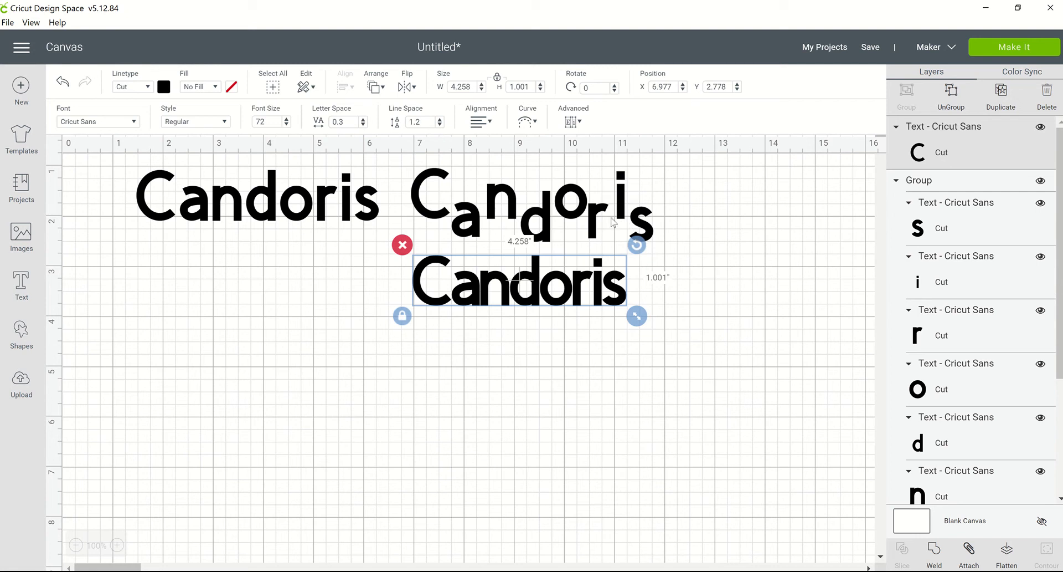
- Ungroup the staggered word and move its letter s above the letter a
click(610, 219)
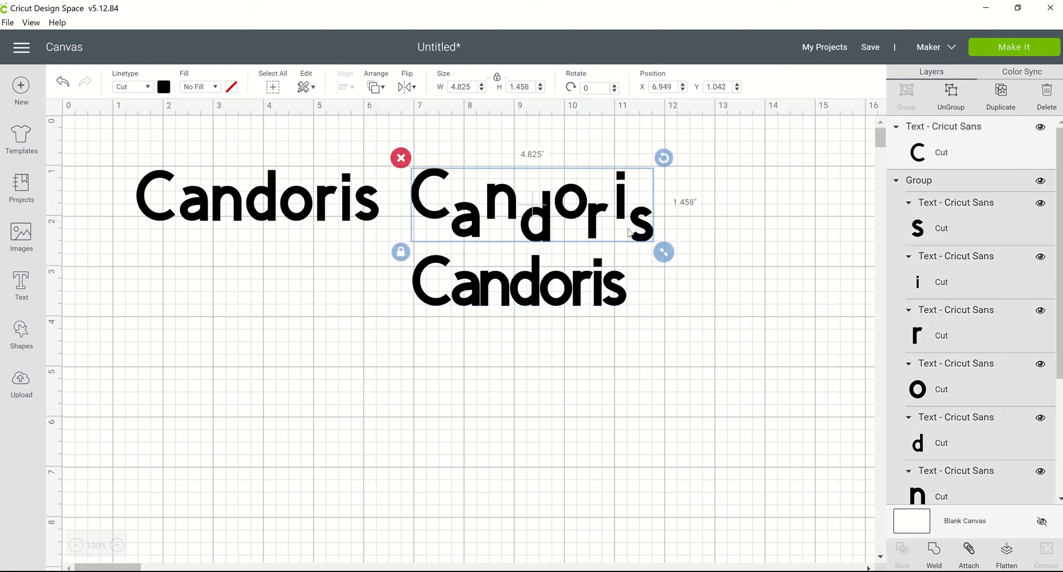
click(950, 108)
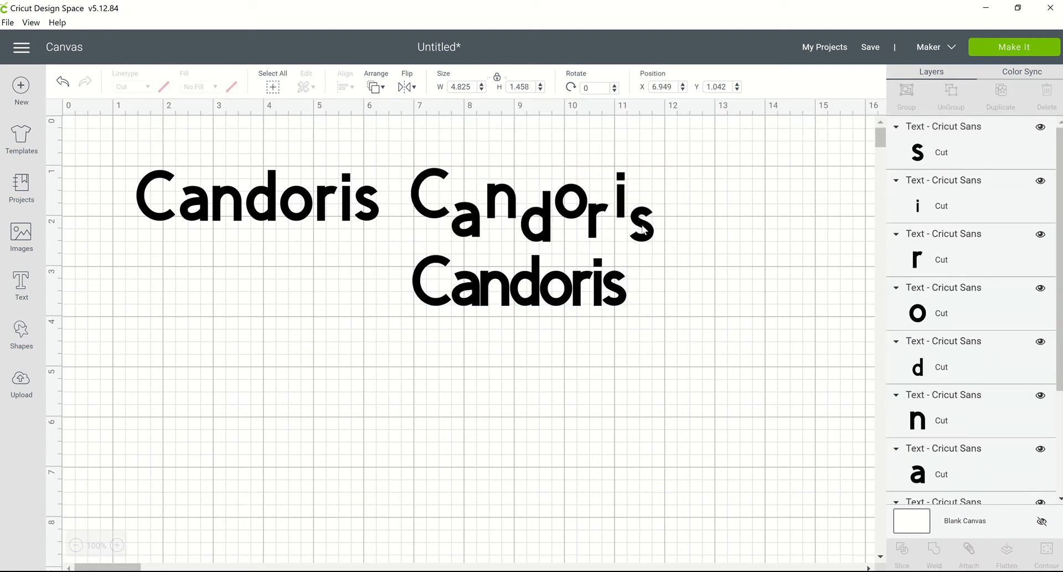
drag(644, 230, 444, 175)
click(903, 269)
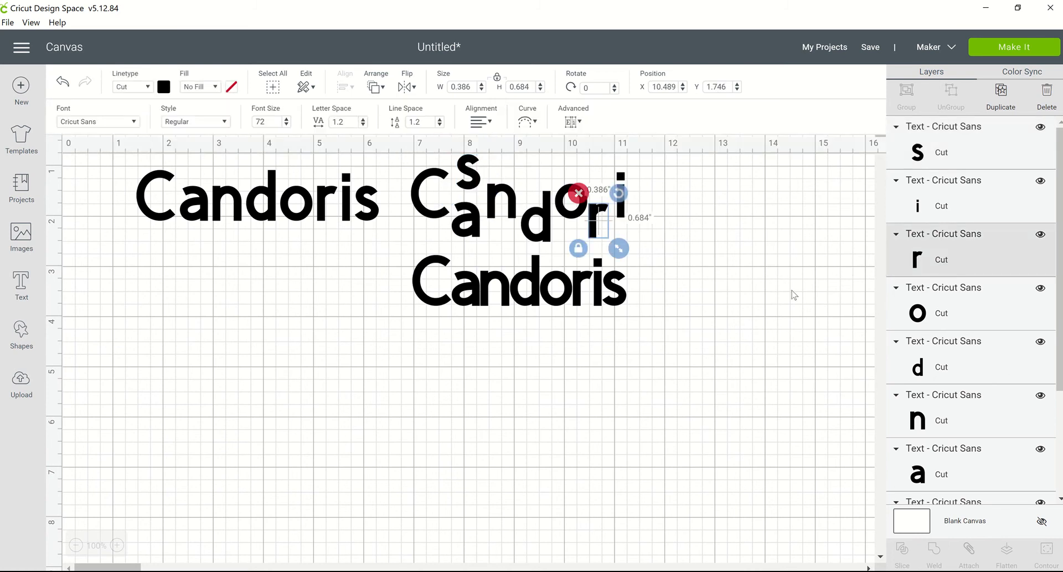
- Group all the staggered letters, including the s placed above the a, into one object again
drag(703, 257, 335, 144)
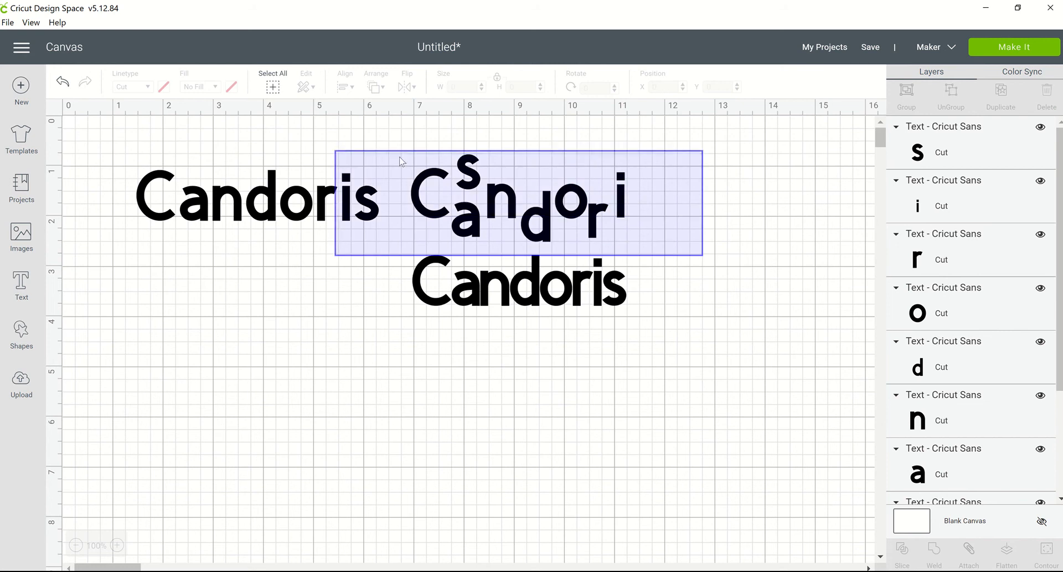
click(692, 262)
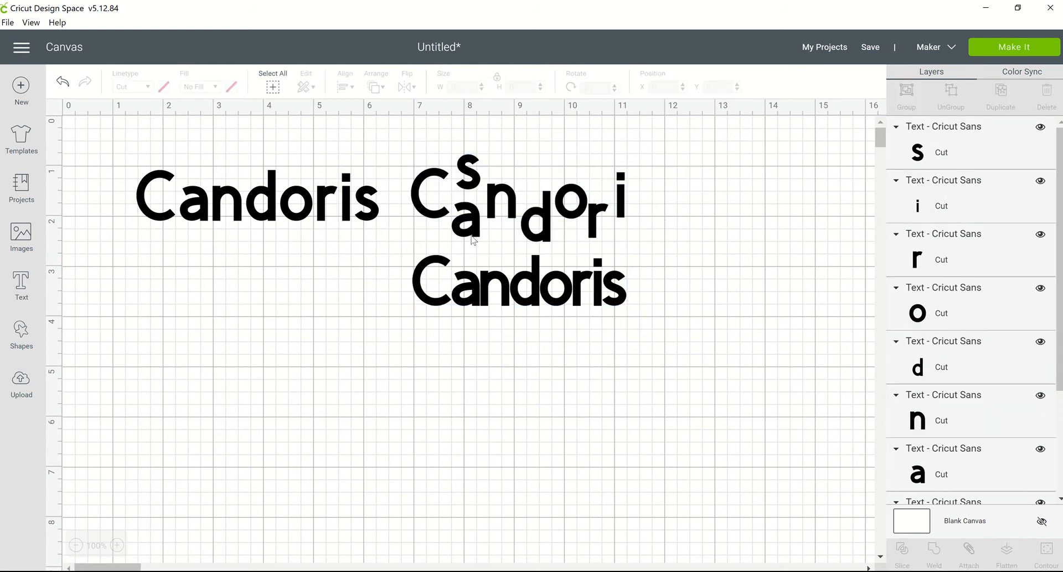
drag(691, 259, 400, 144)
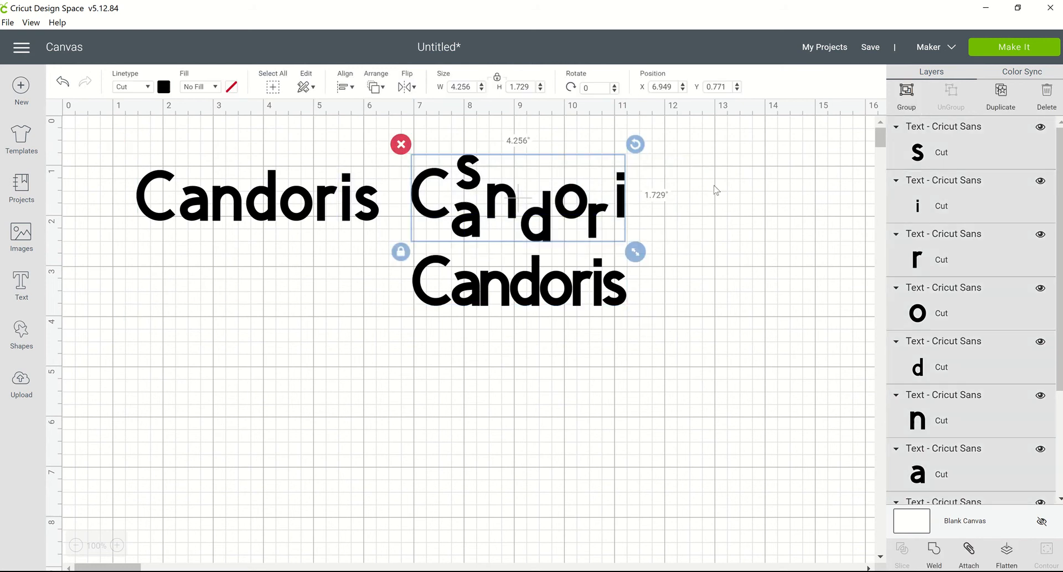
click(911, 105)
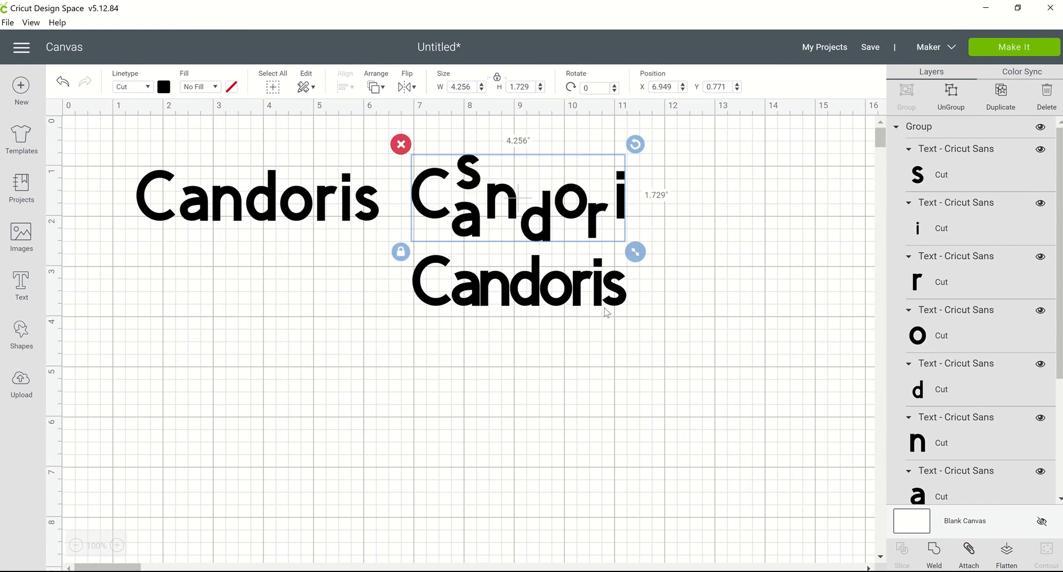
- Ungroup the tightly spaced Candoris copy below the staggered word into separate letters
click(478, 333)
click(477, 291)
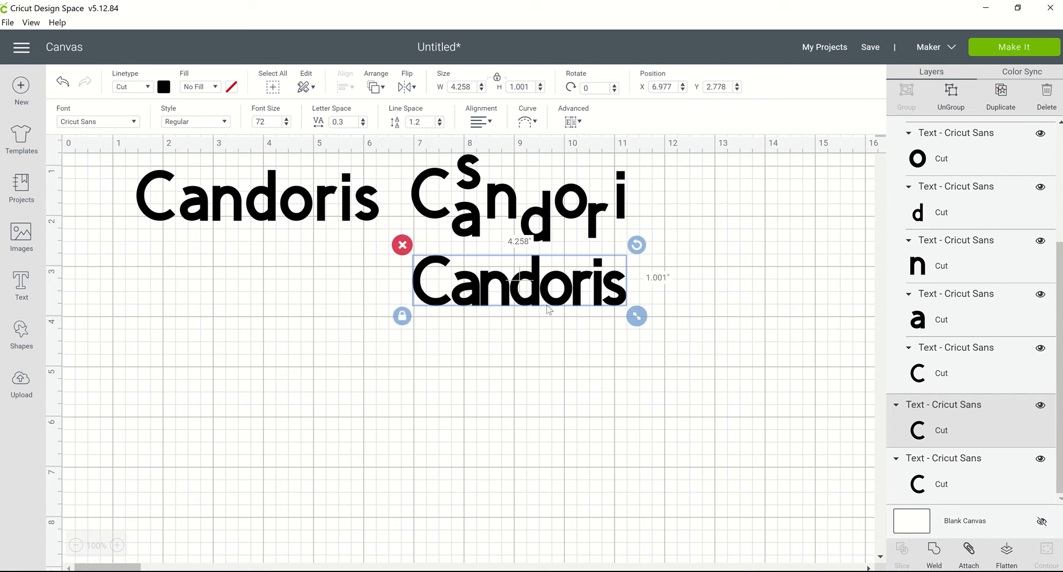
click(960, 100)
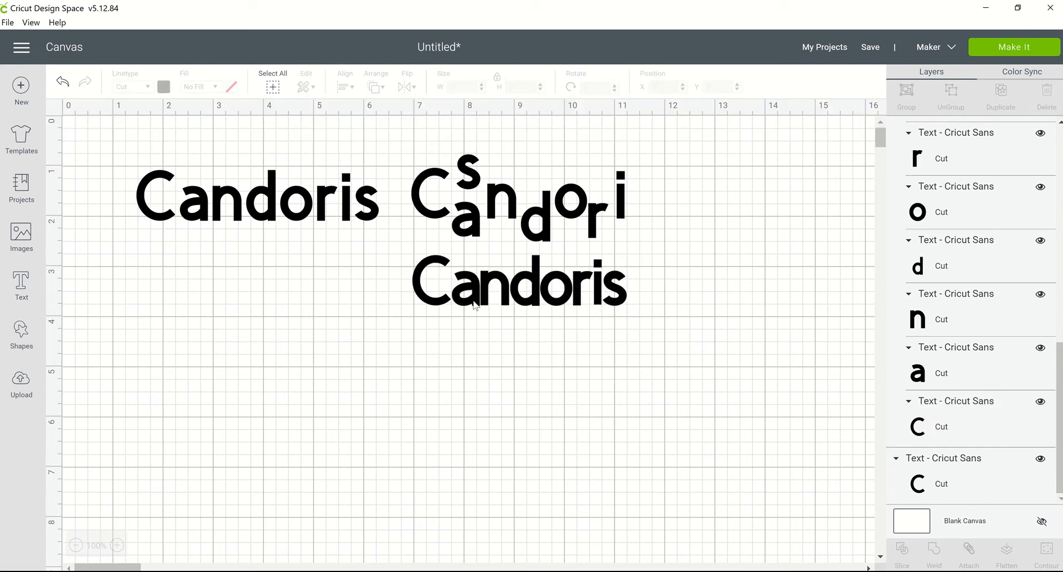
- Move the letters a, n, d, o, r, i and s one by one into a diagonal staircase descending from the capital C
drag(473, 300, 484, 326)
drag(534, 288, 515, 360)
drag(556, 302, 522, 392)
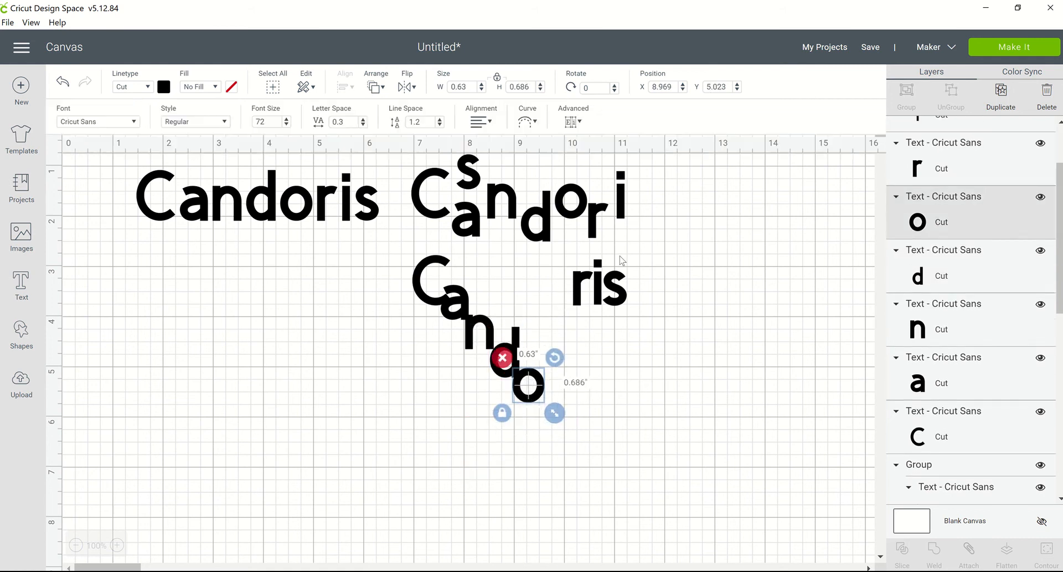
drag(582, 290, 545, 396)
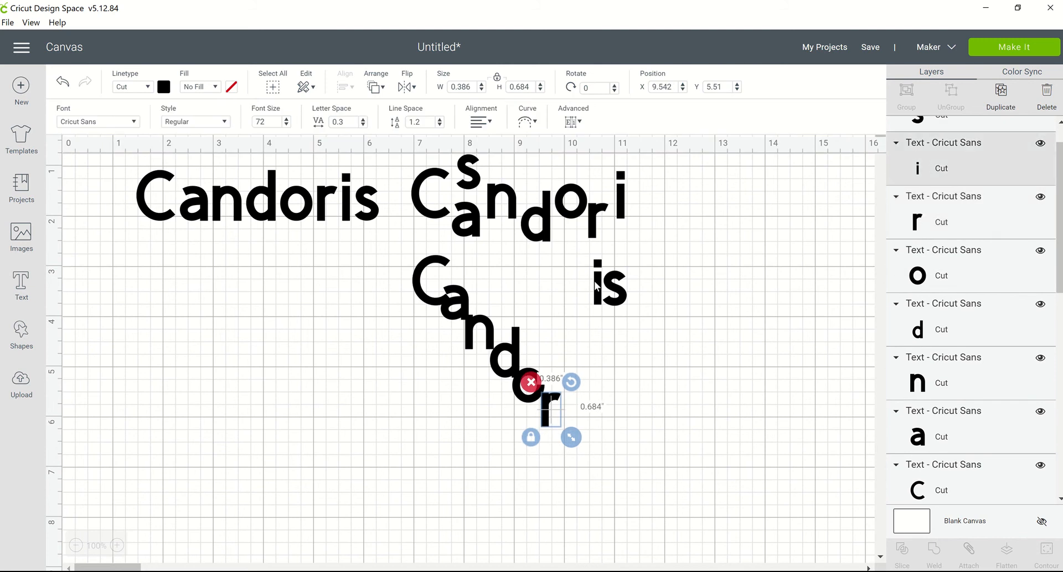
drag(597, 285, 597, 311)
drag(584, 458, 592, 336)
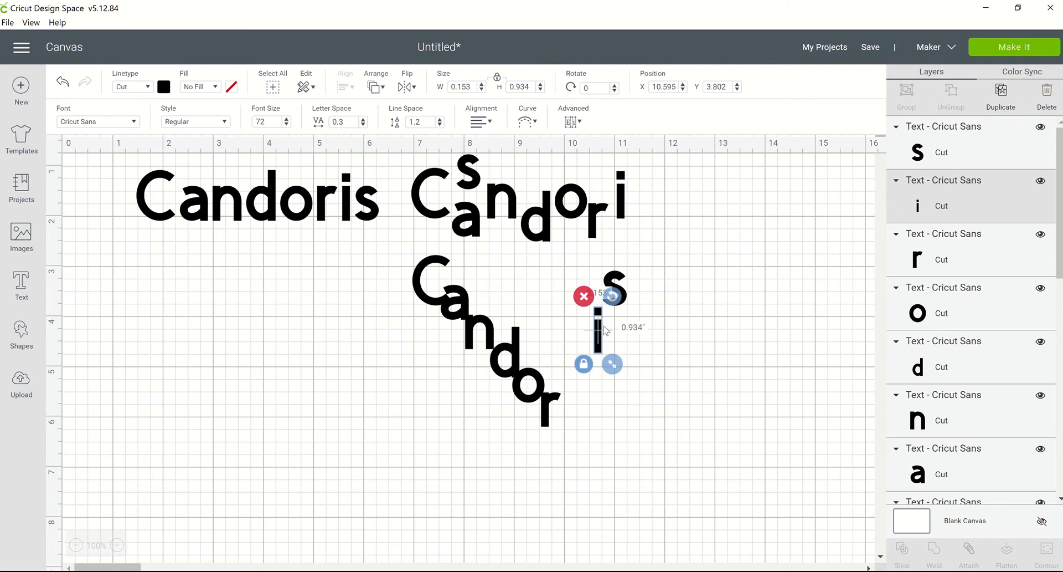
drag(599, 333, 558, 443)
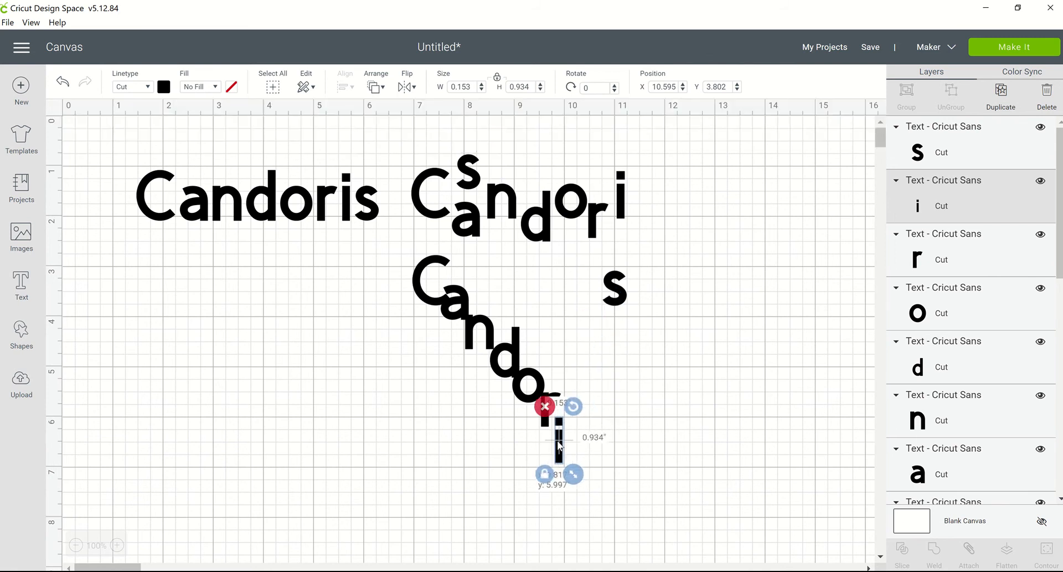
drag(613, 286, 583, 482)
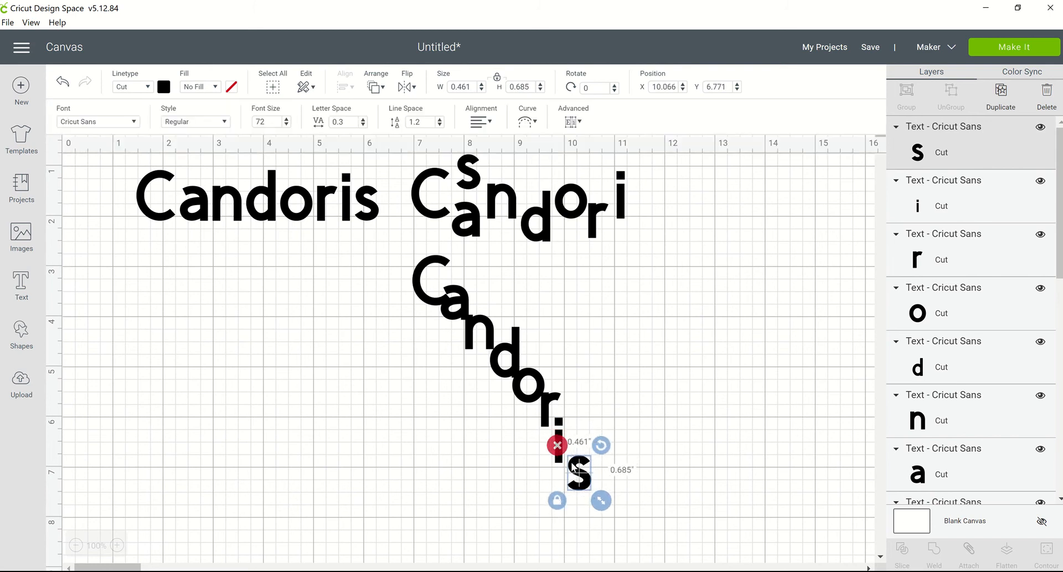
- Group all the letters of the diagonal Candoris word into a single object
click(410, 303)
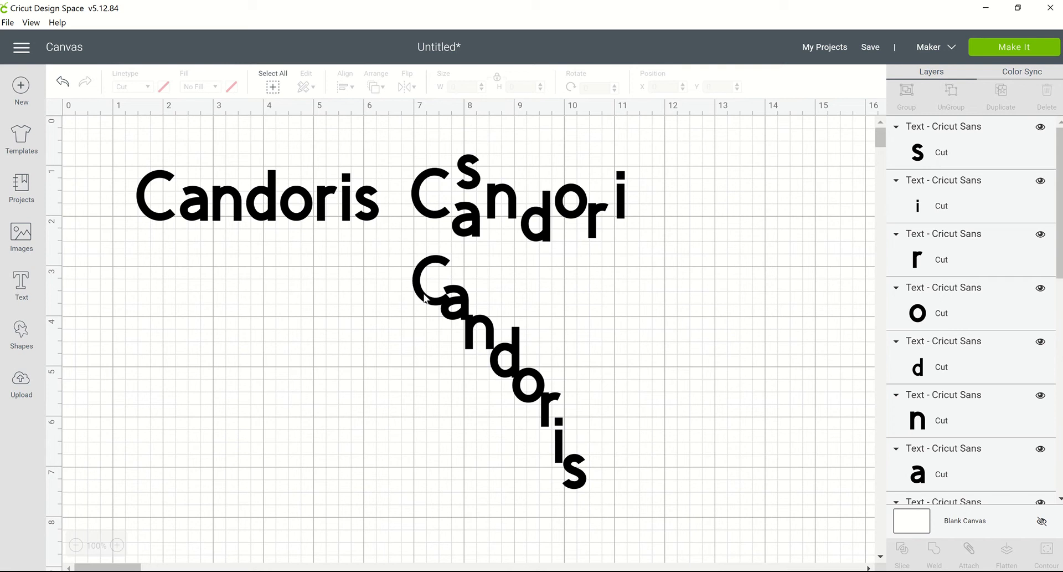
drag(636, 502, 309, 265)
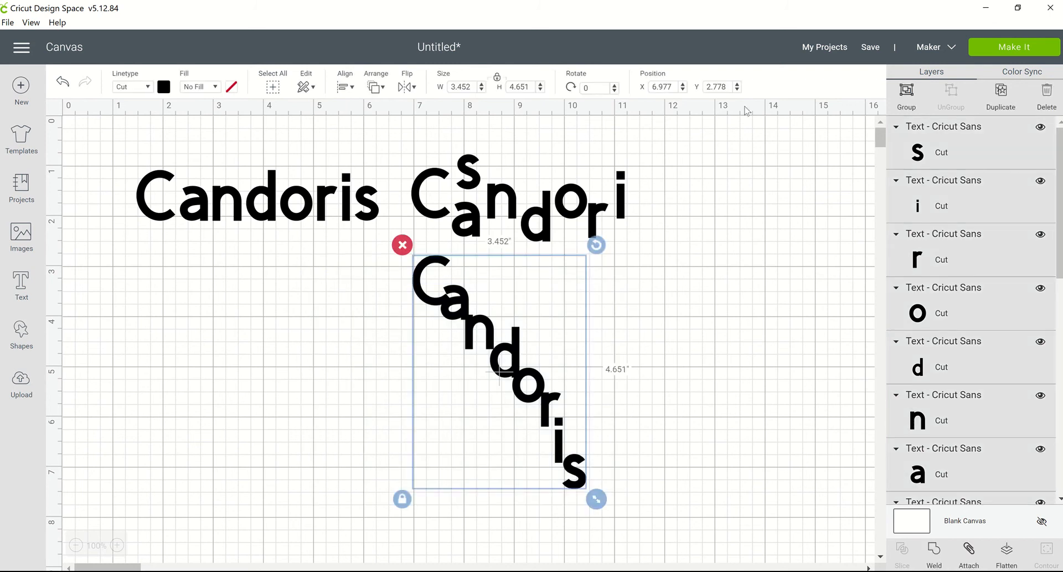
click(906, 100)
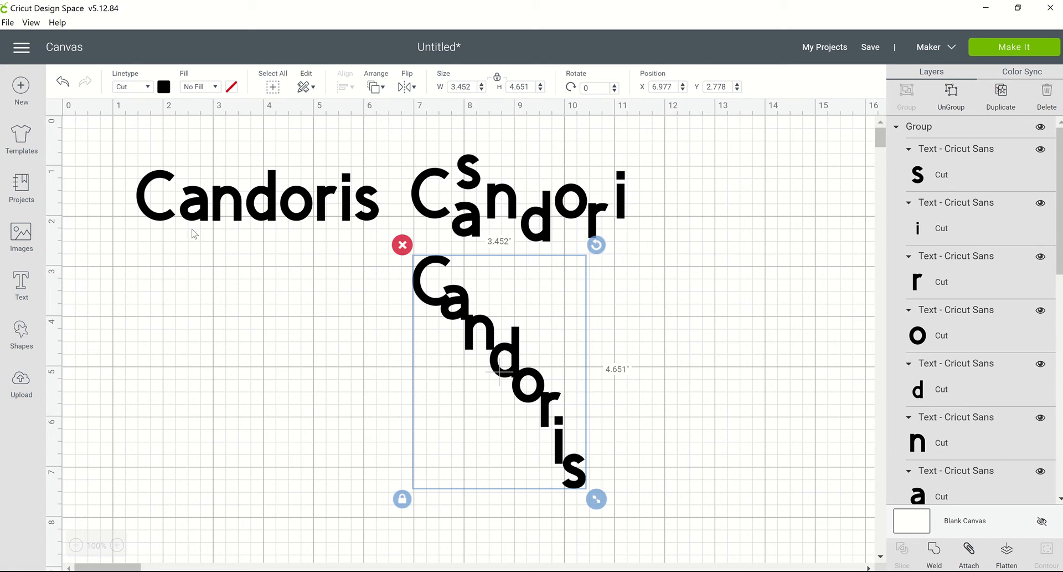
- Delete the staggered and diagonal word groups, keeping only the original Candoris text on the canvas
click(245, 200)
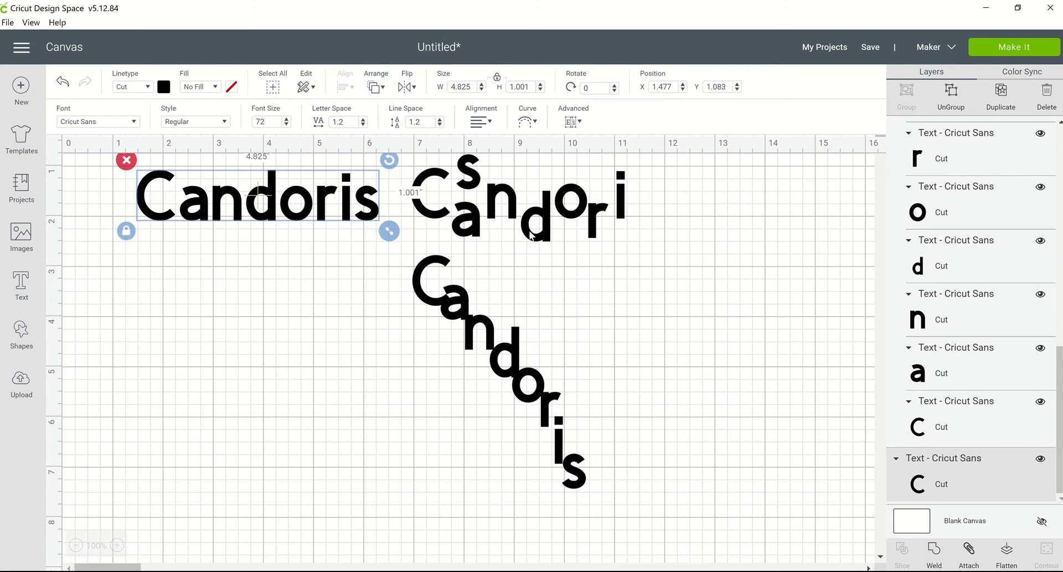
click(557, 221)
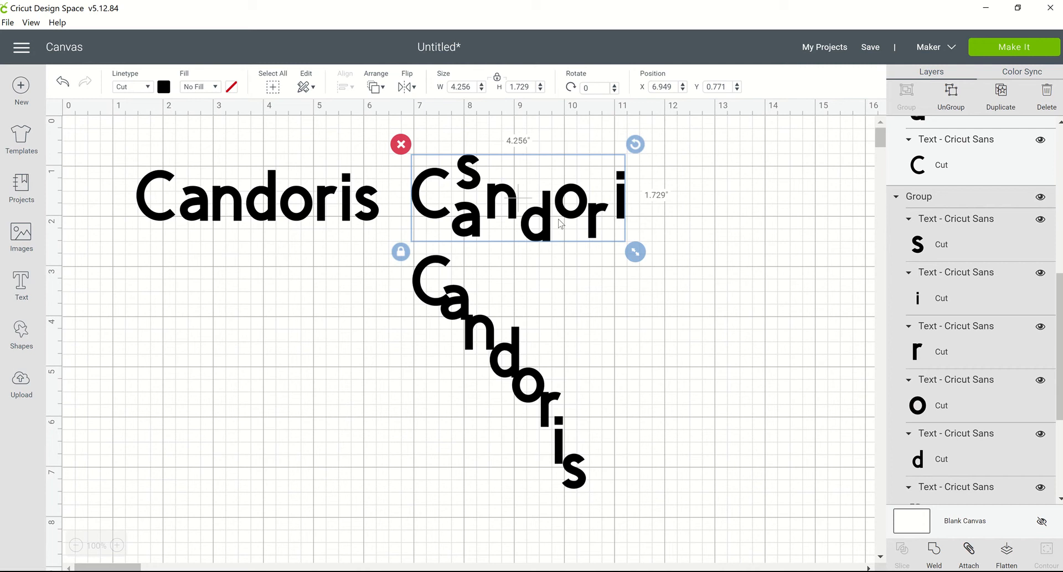
click(401, 145)
click(458, 303)
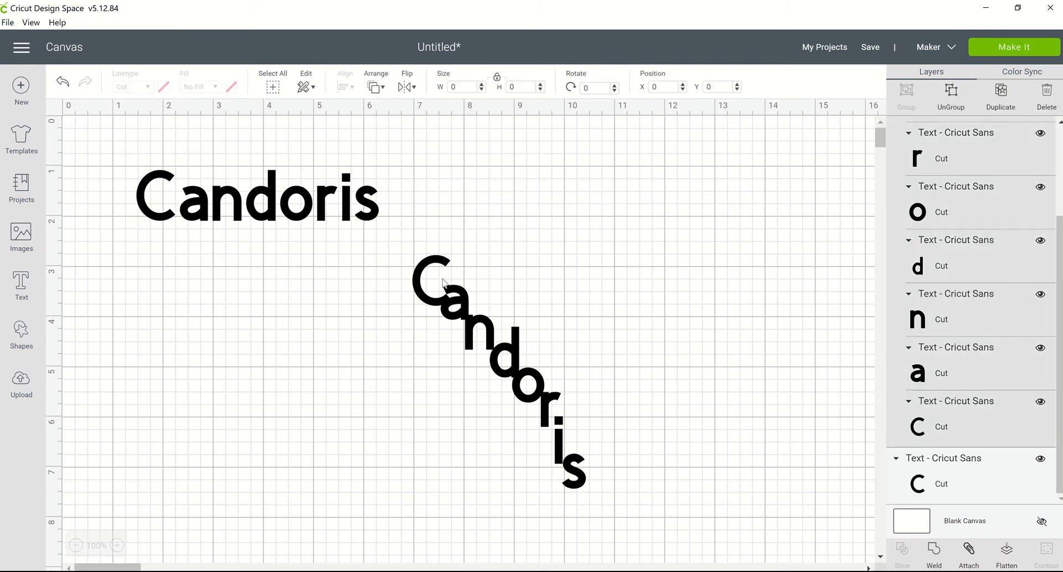
click(402, 244)
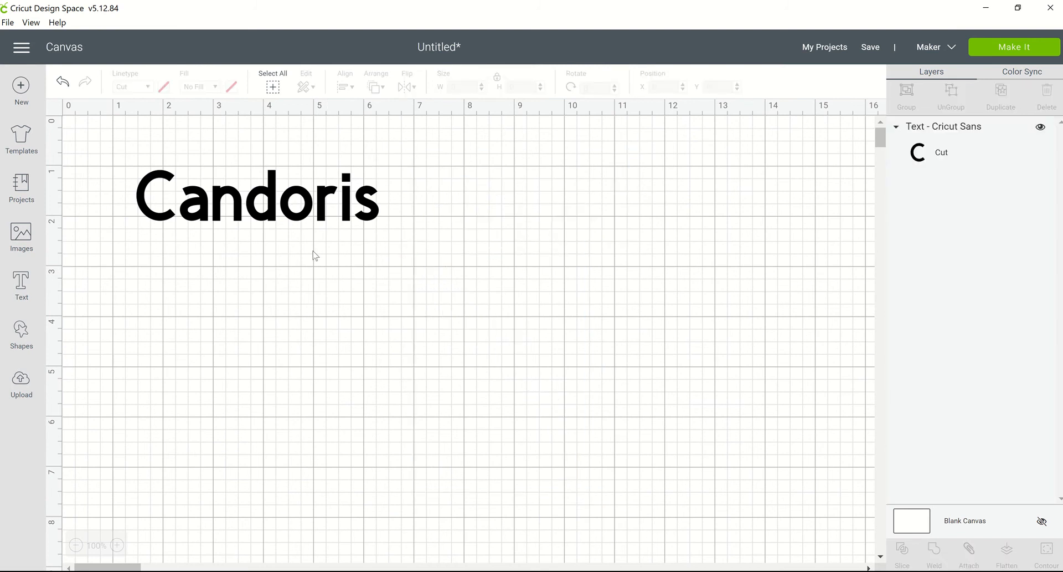
- Open the font choices for the original Candoris text and browse the System fonts
click(294, 220)
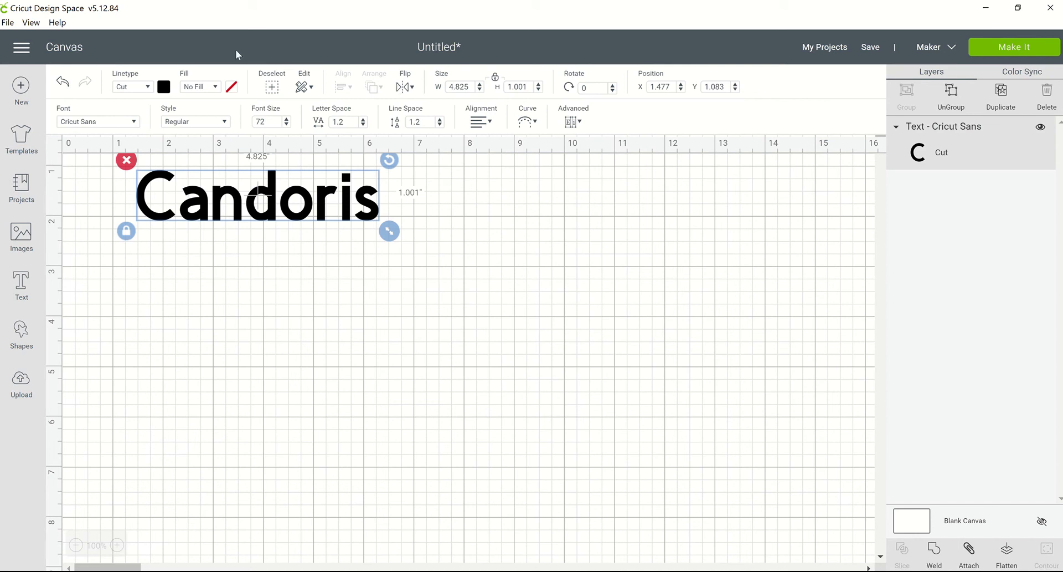
click(134, 123)
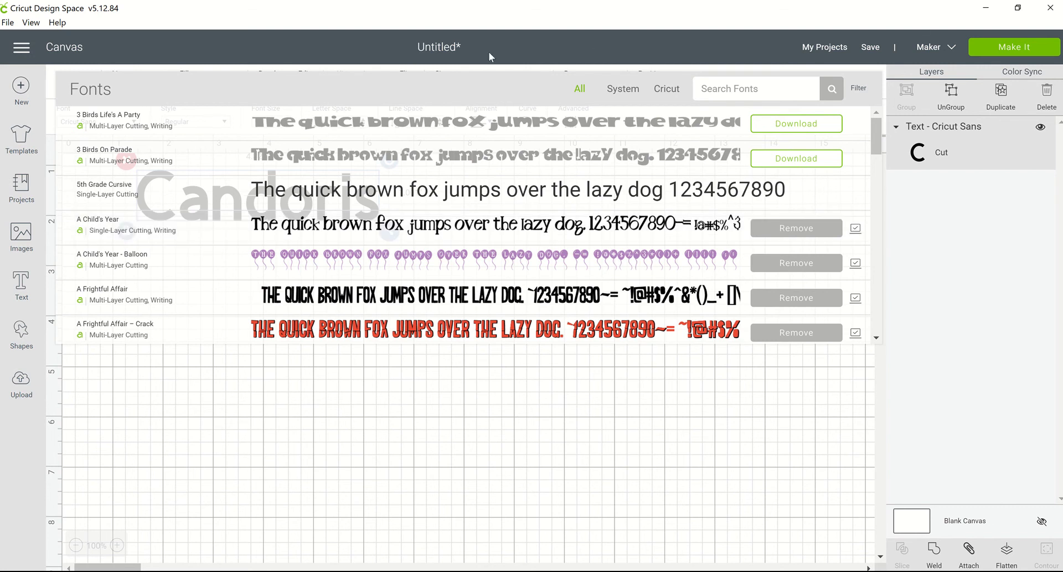
click(620, 89)
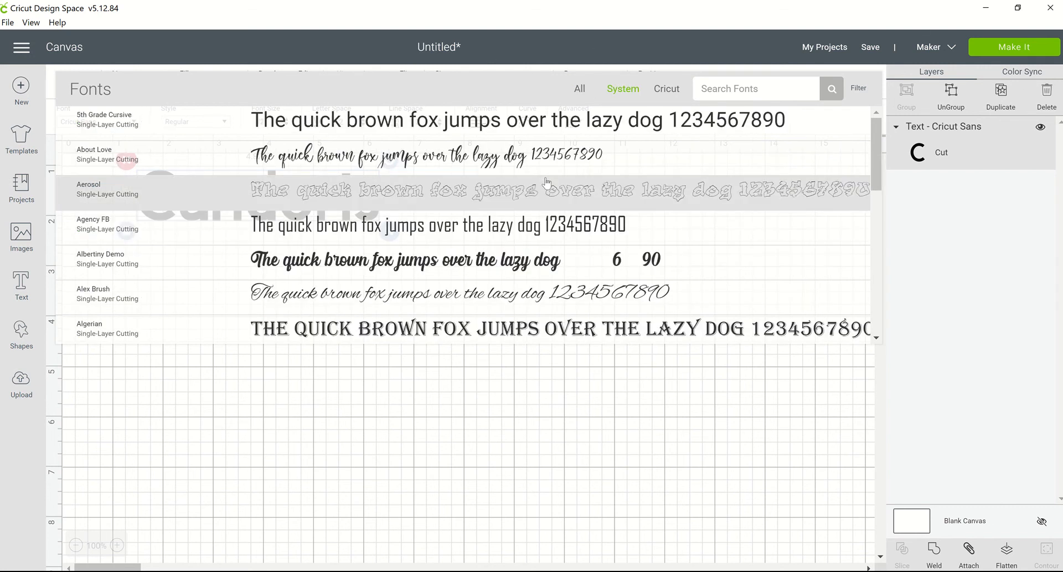
scroll(430, 183, down, 10)
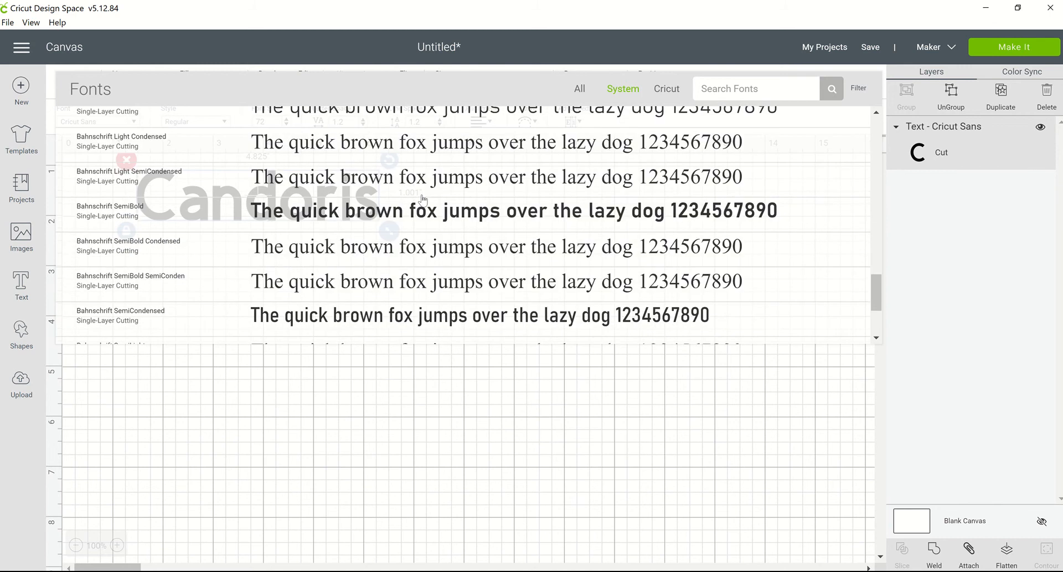
scroll(423, 199, down, 5)
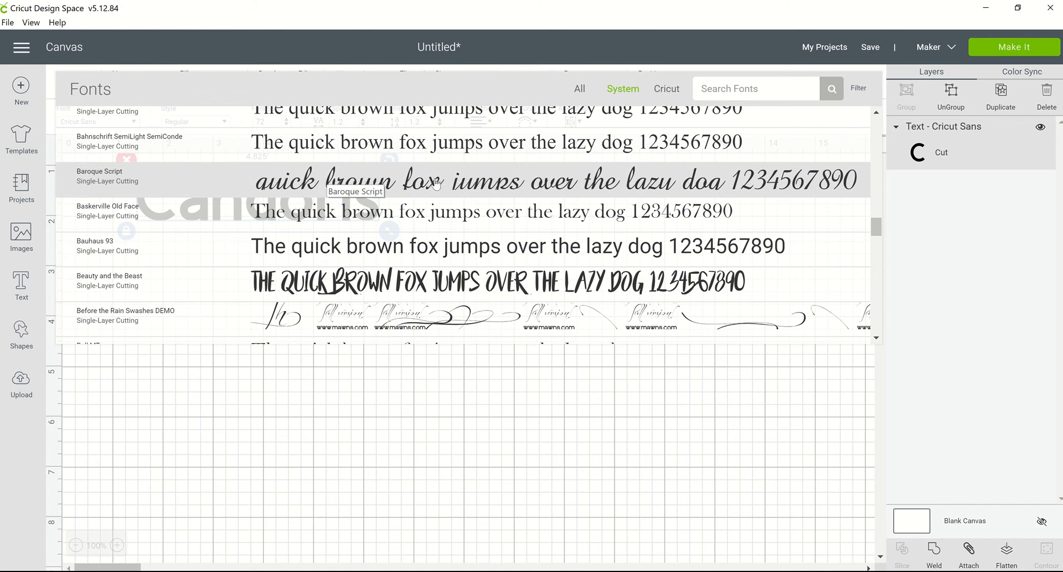
- Browse the Cricut fonts in both directions, examining their previews, cutting or writing types and download availability
click(676, 92)
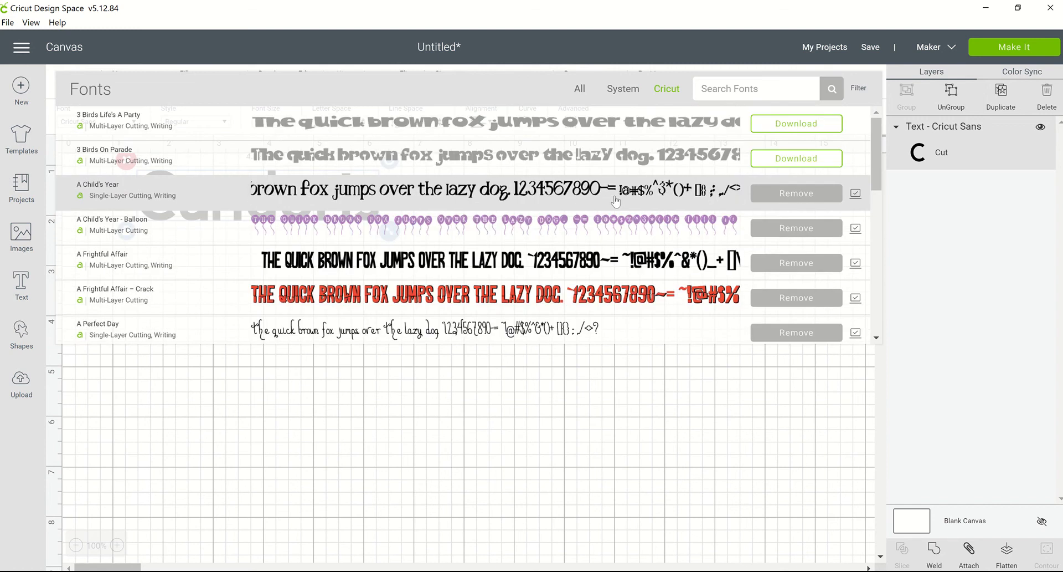
scroll(615, 201, down, 10)
scroll(617, 204, down, 5)
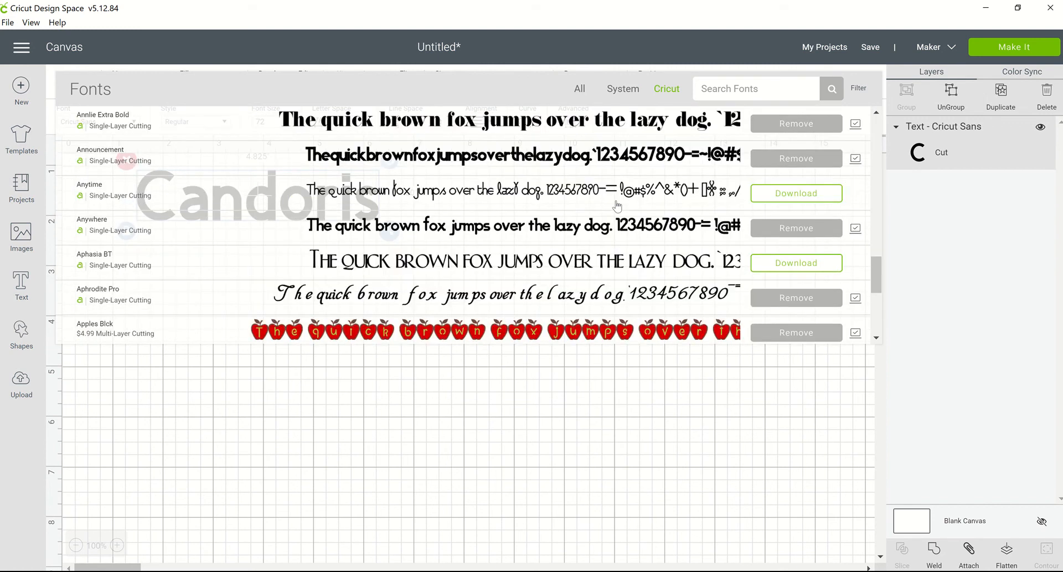
scroll(616, 207, down, 5)
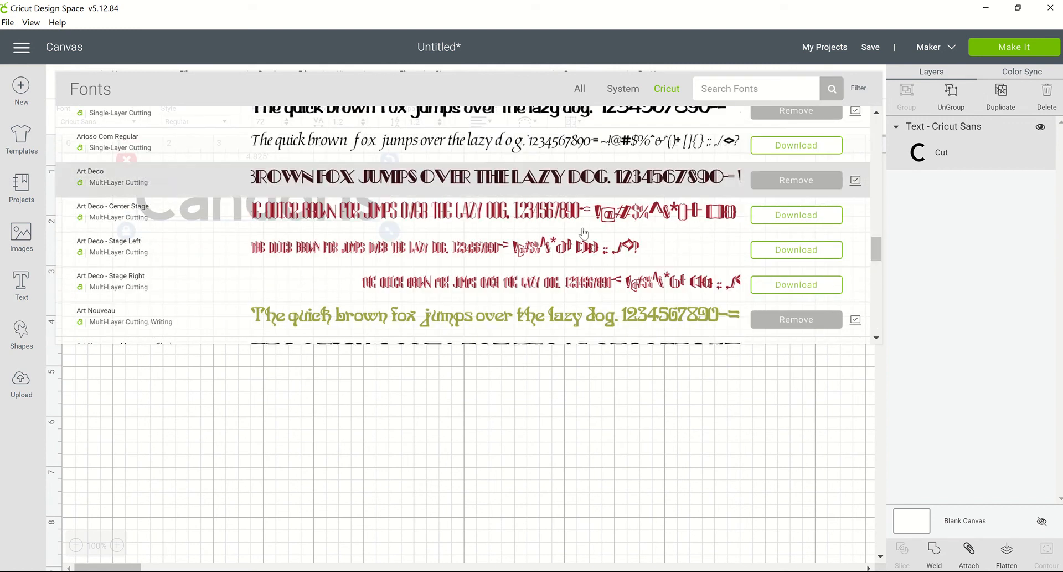
scroll(584, 241, down, 10)
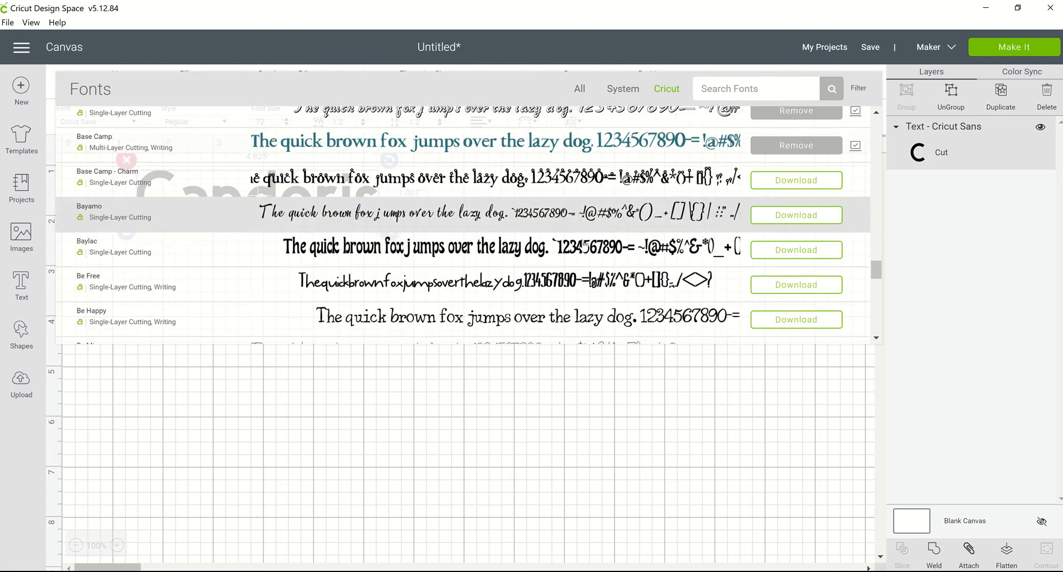
scroll(585, 244, up, 5)
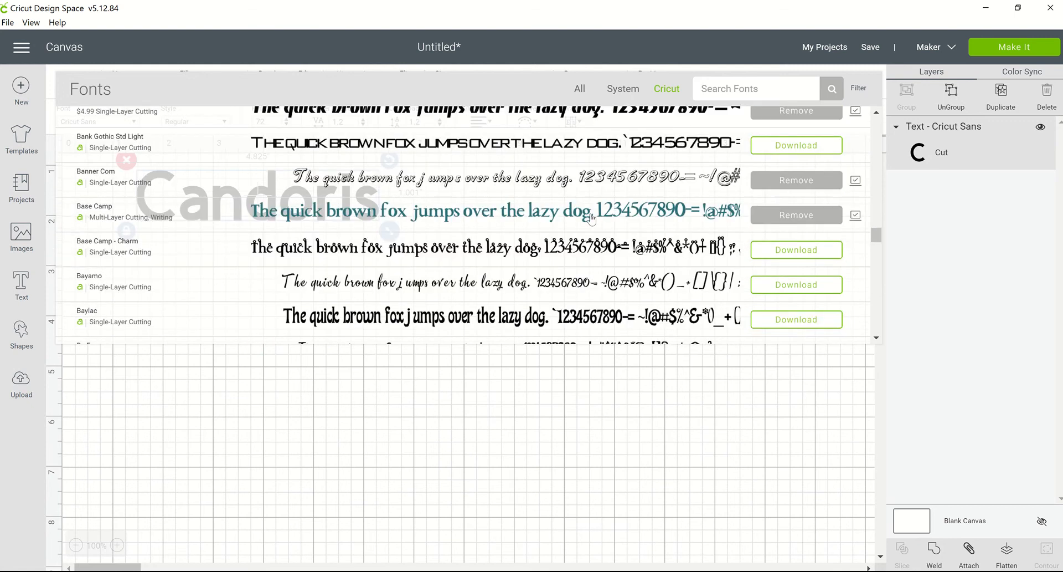
scroll(591, 216, up, 5)
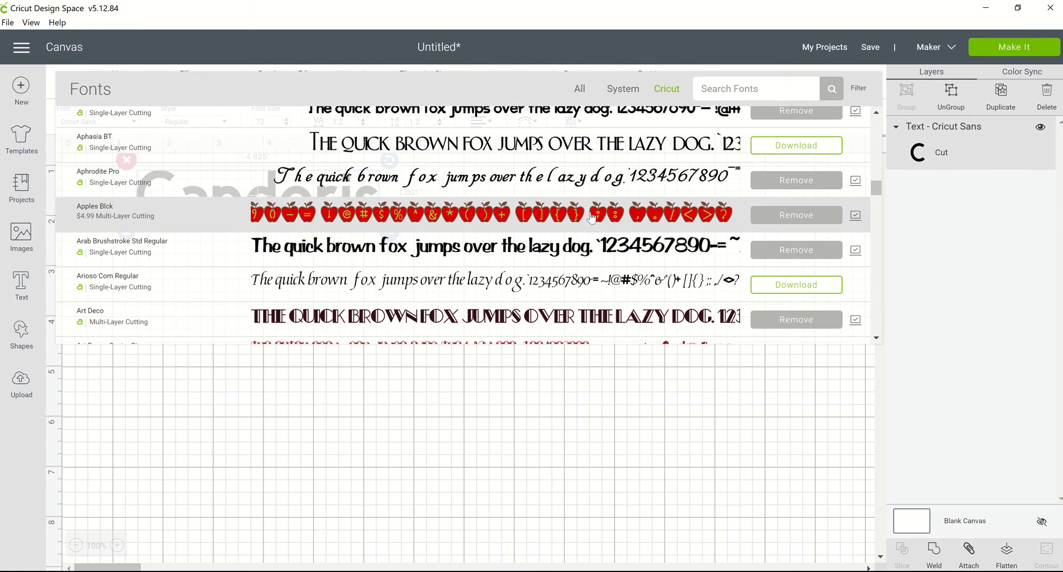
scroll(591, 217, up, 4)
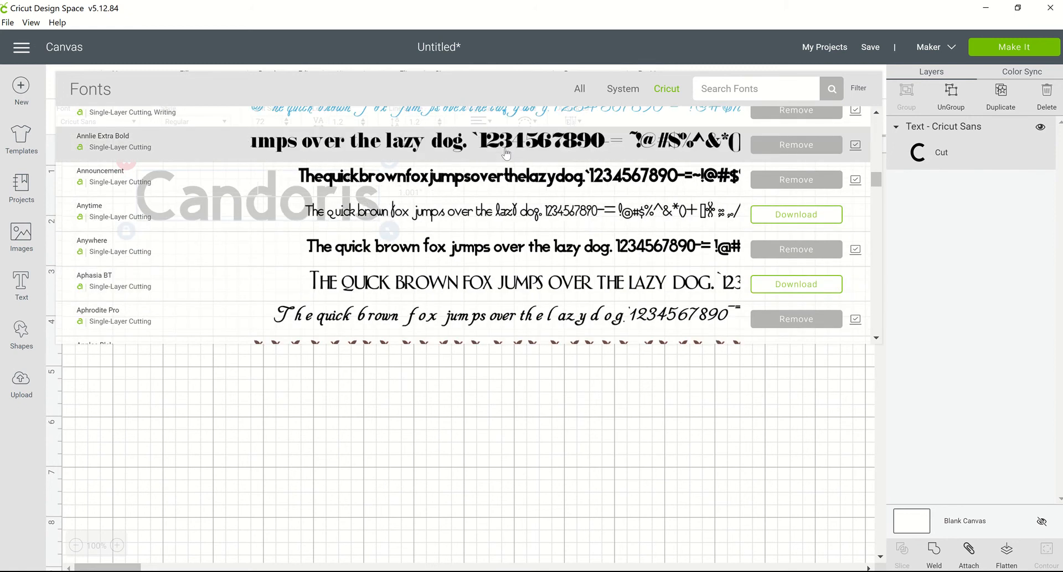
scroll(506, 149, up, 4)
scroll(506, 154, up, 10)
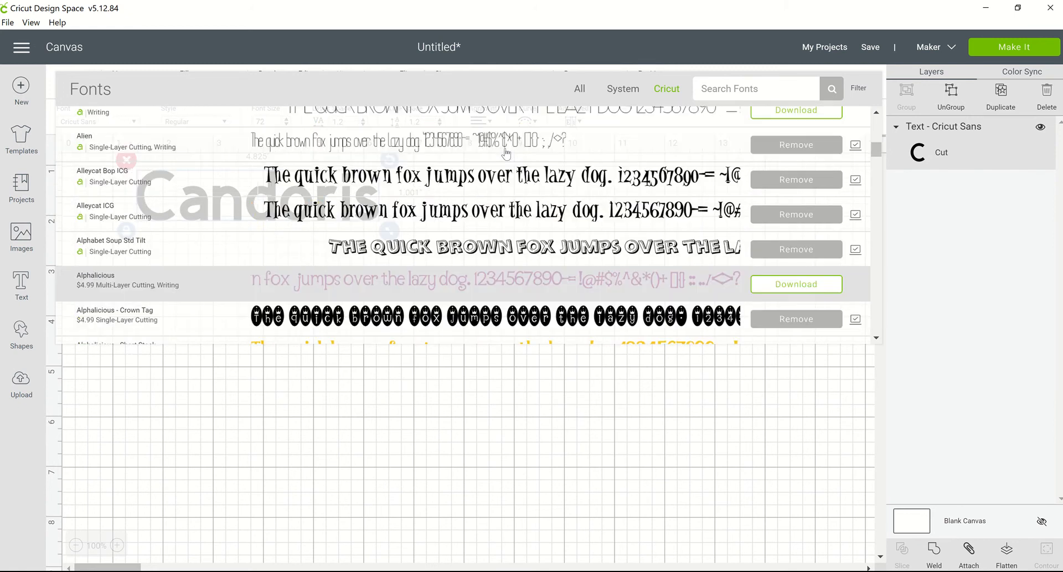
scroll(506, 154, up, 6)
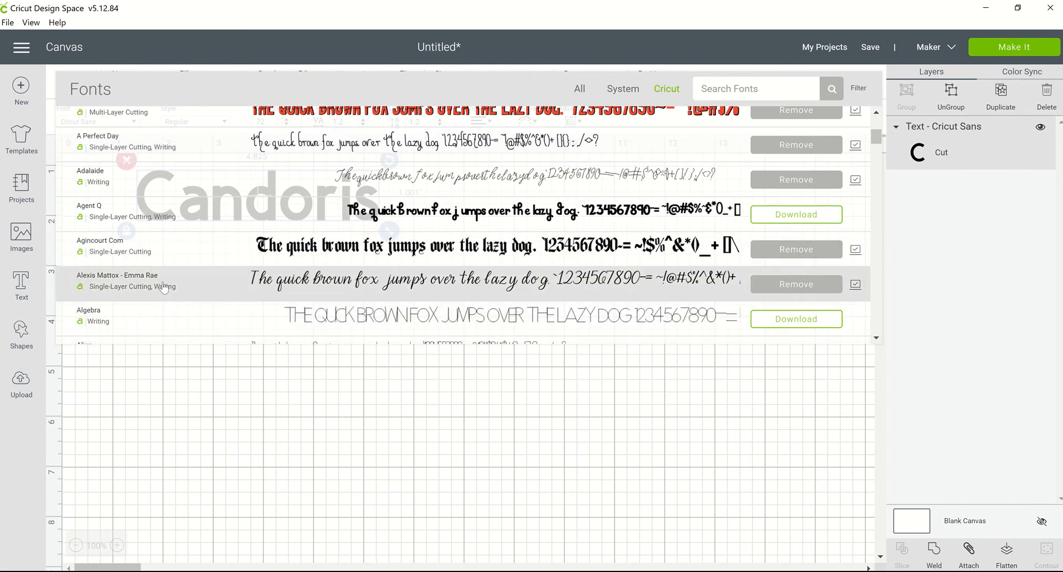
- Compare the System font listing with the All listing, ending with only System fonts shown
click(623, 90)
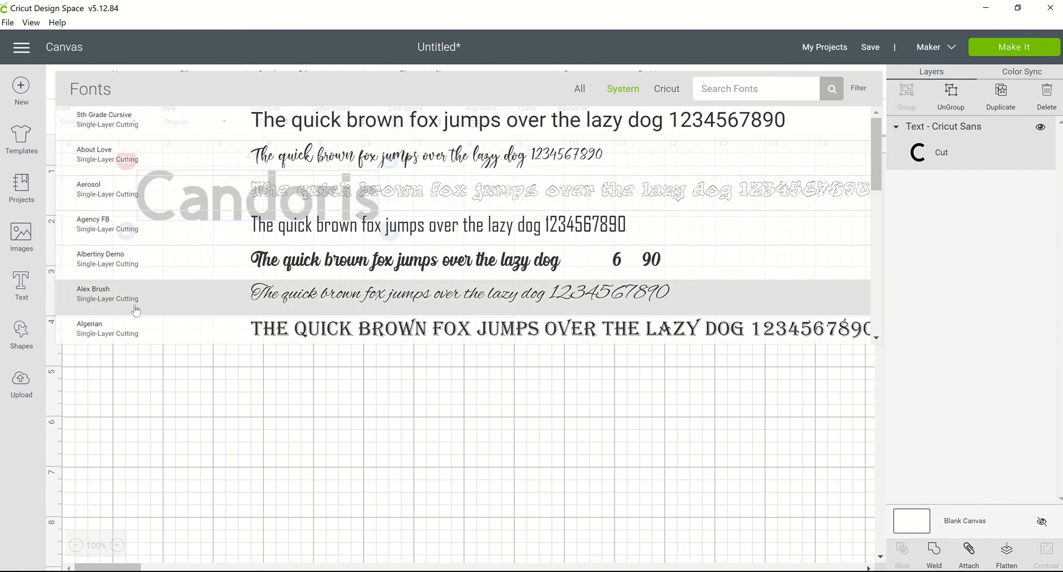
click(579, 89)
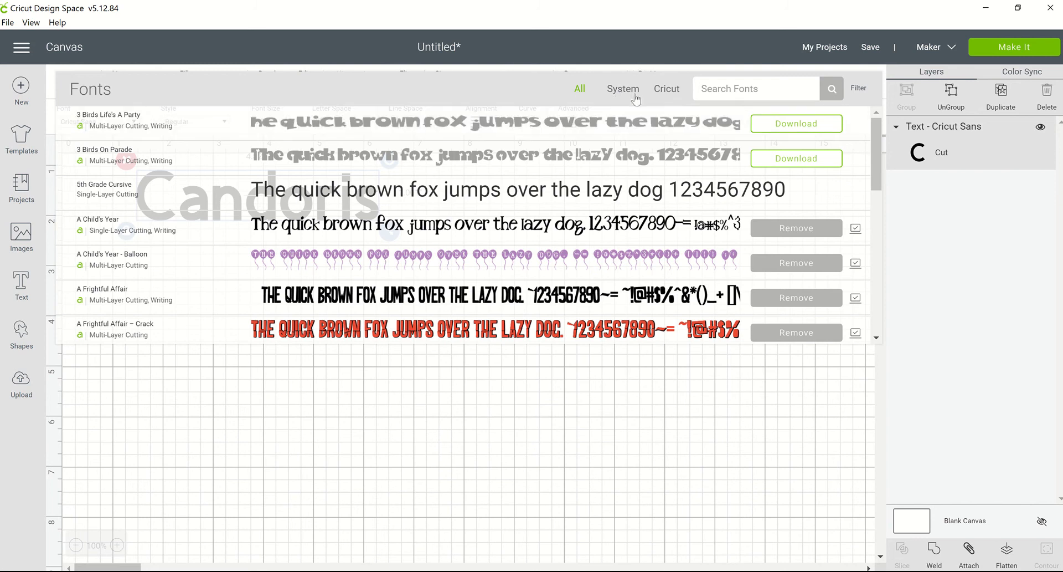
click(634, 95)
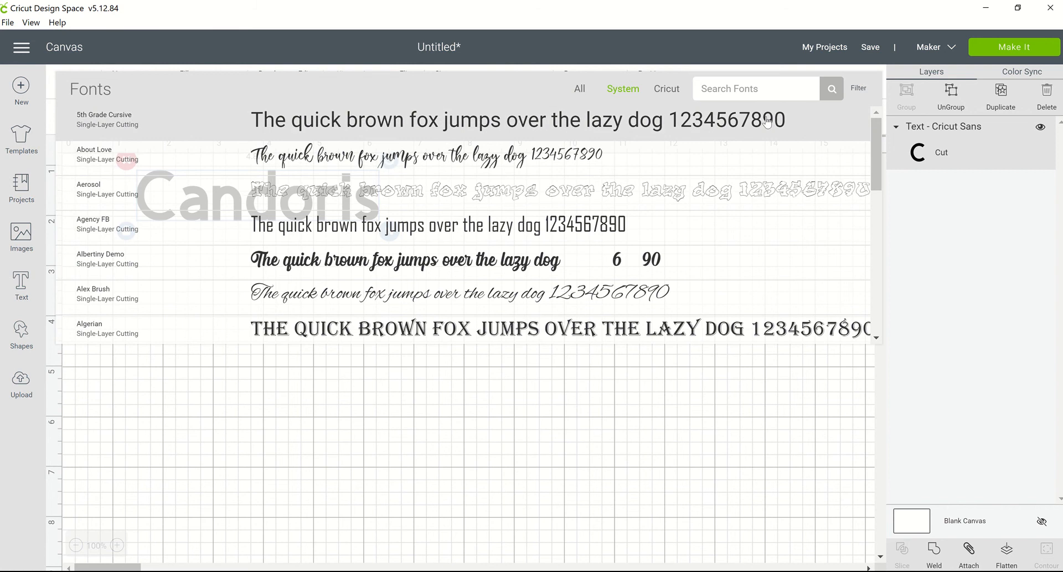
- Apply the 5th Grade Cursive system font to the Candoris text
click(716, 96)
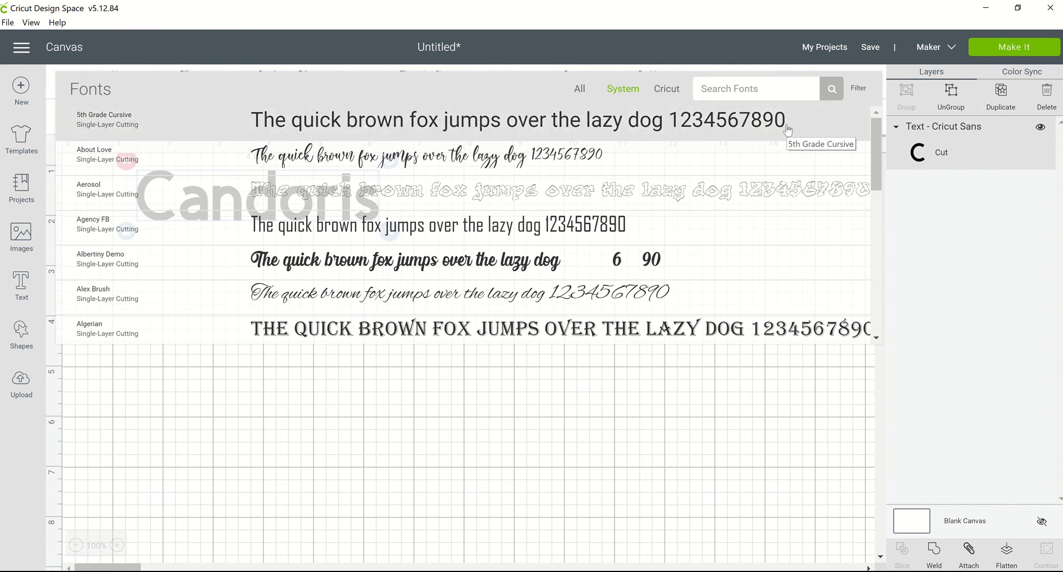
click(788, 129)
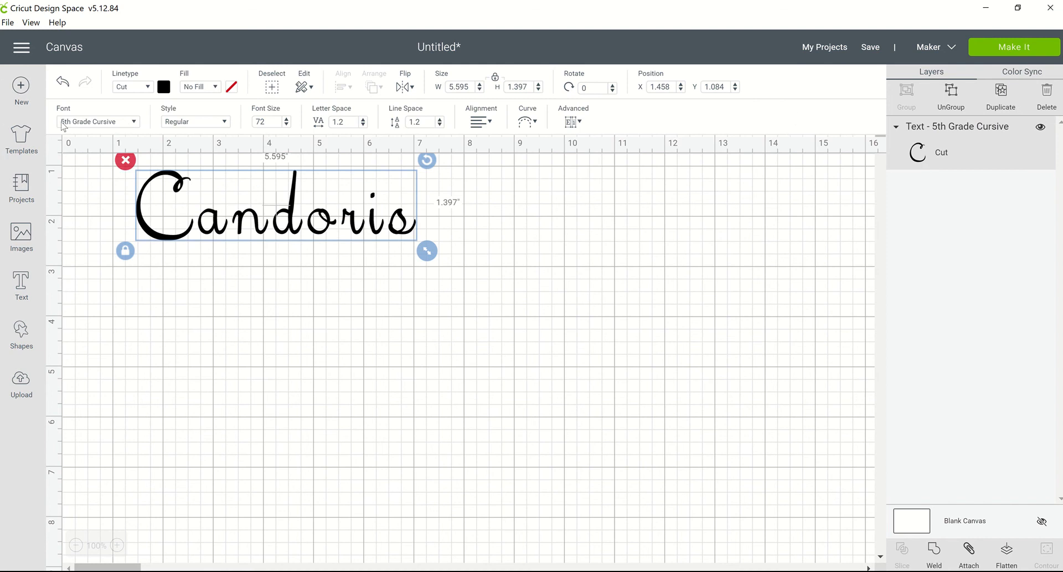
- Search the System fonts for "autumn", and clear the search to restore the full System listing
click(89, 129)
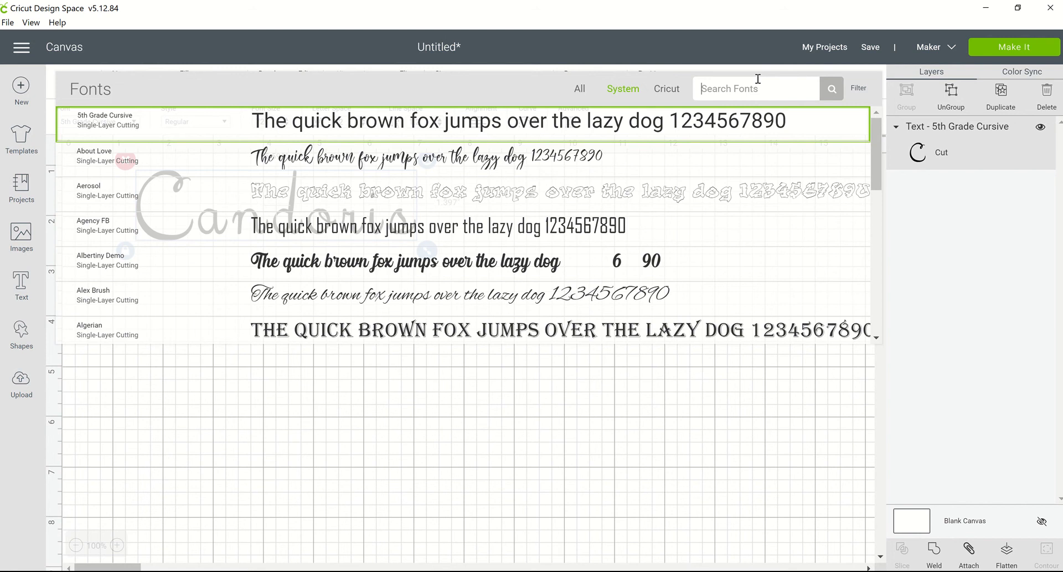
text(autumn)
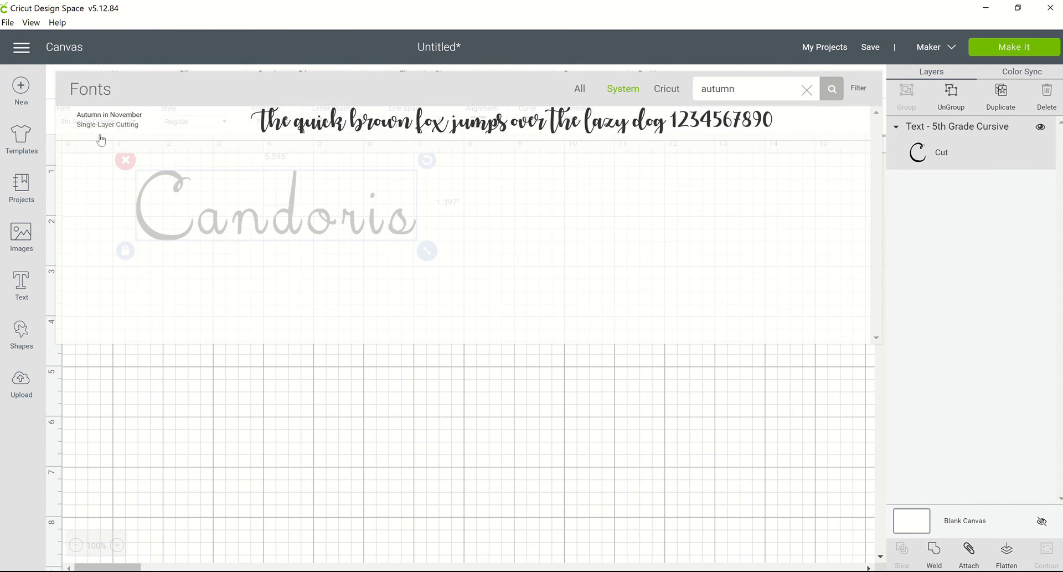
click(807, 90)
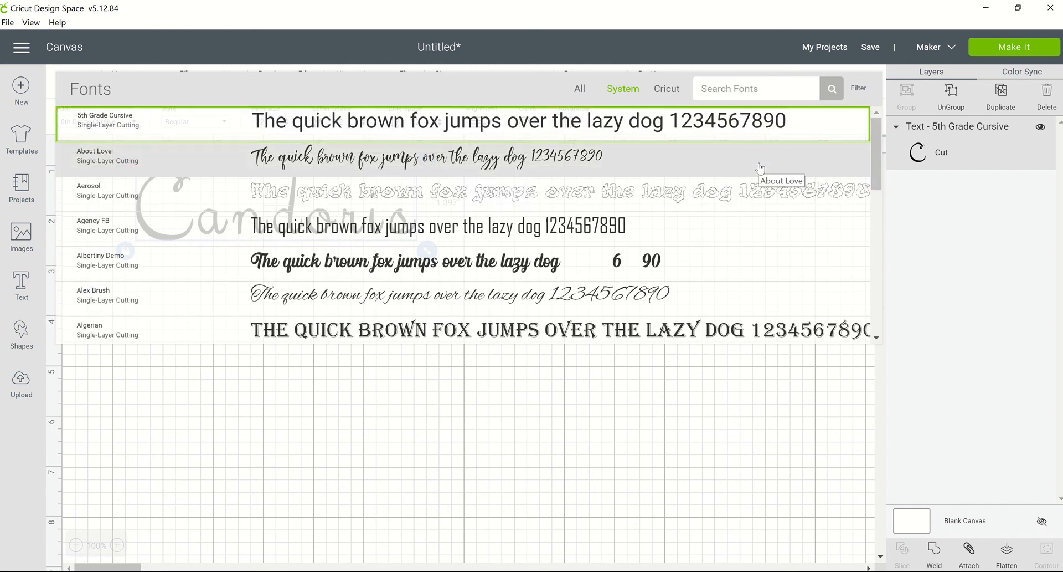
- Show fonts from all sources with the My Fonts filter active, and browse the listing
click(860, 89)
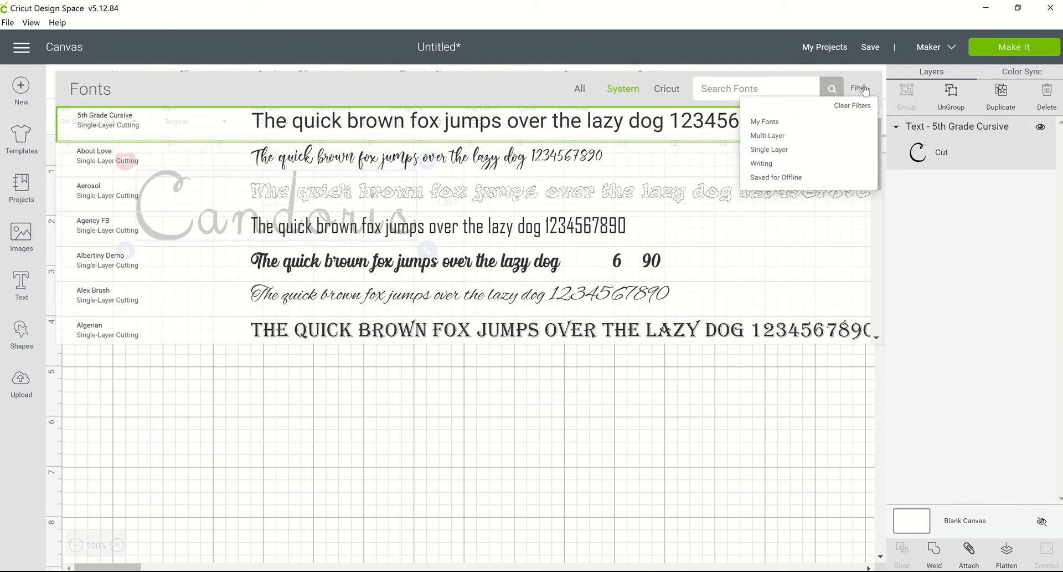
click(788, 125)
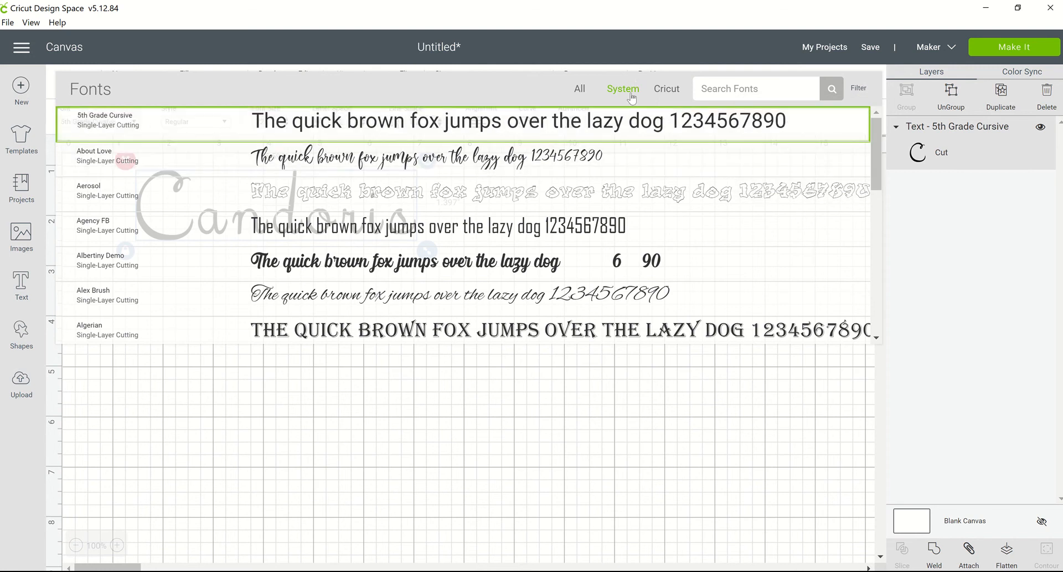
click(579, 96)
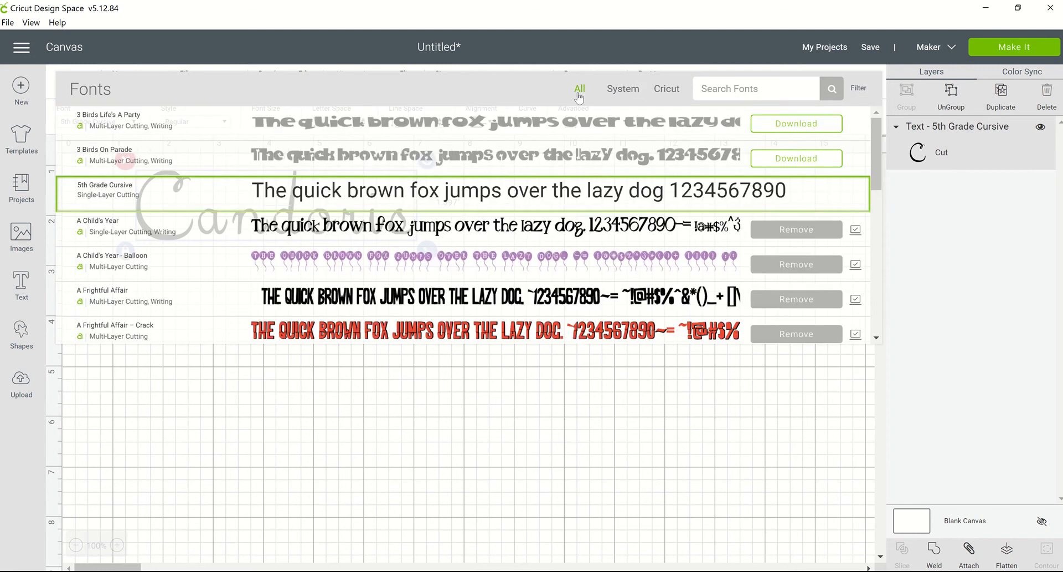
click(858, 97)
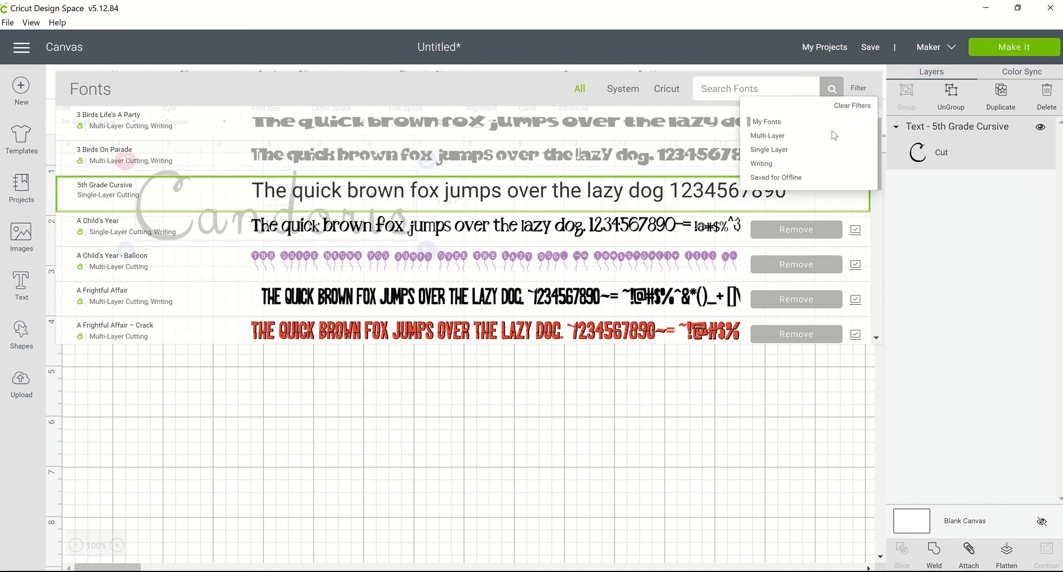
click(782, 121)
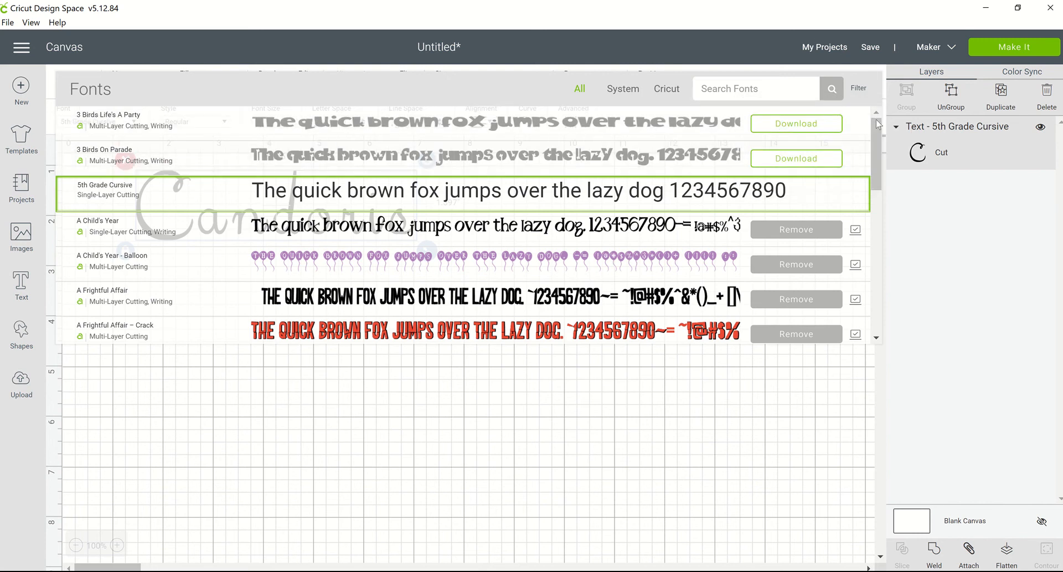
click(857, 90)
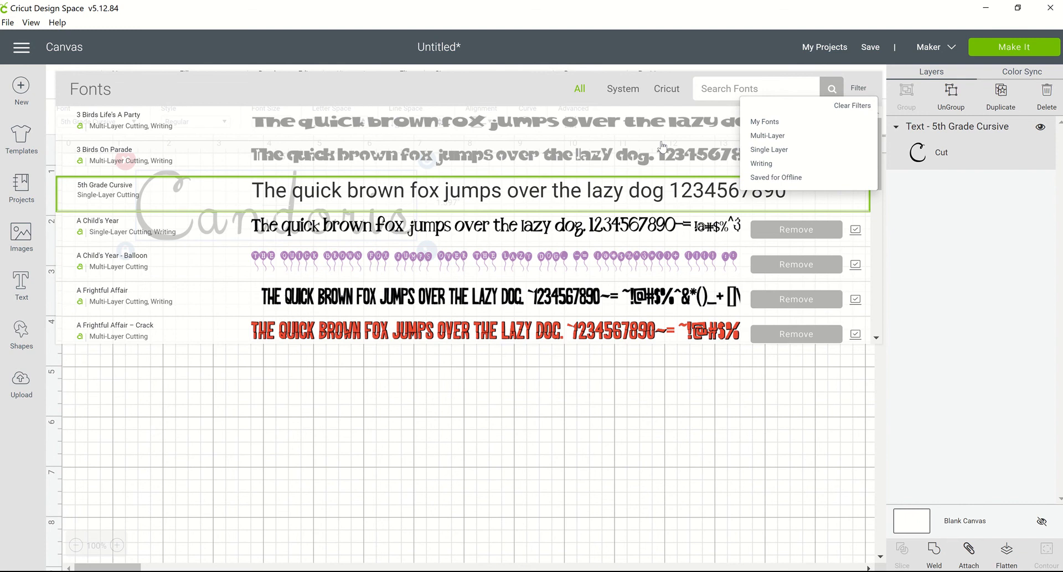
click(774, 121)
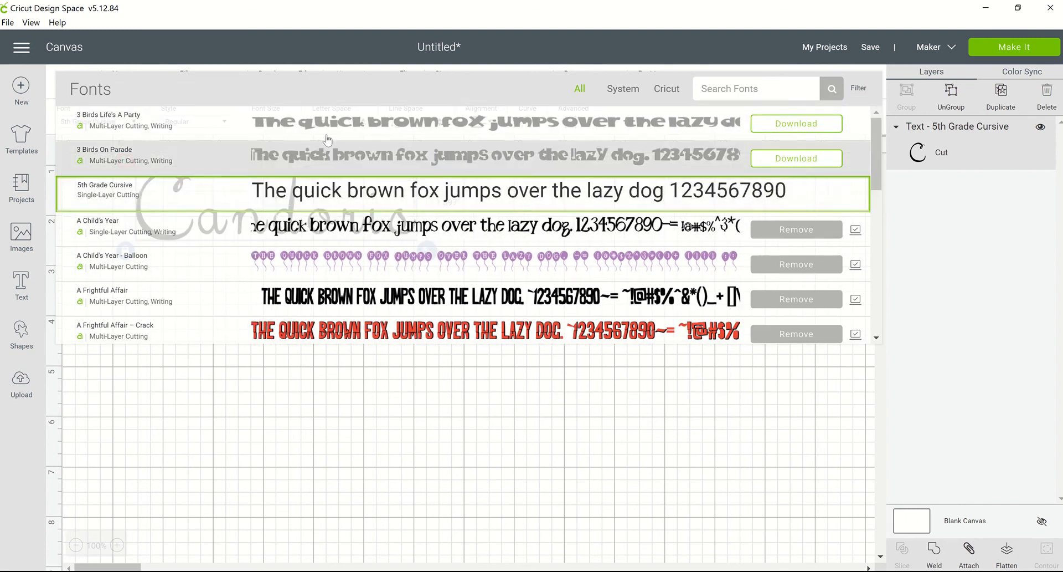
scroll(324, 138, down, 4)
scroll(324, 139, down, 6)
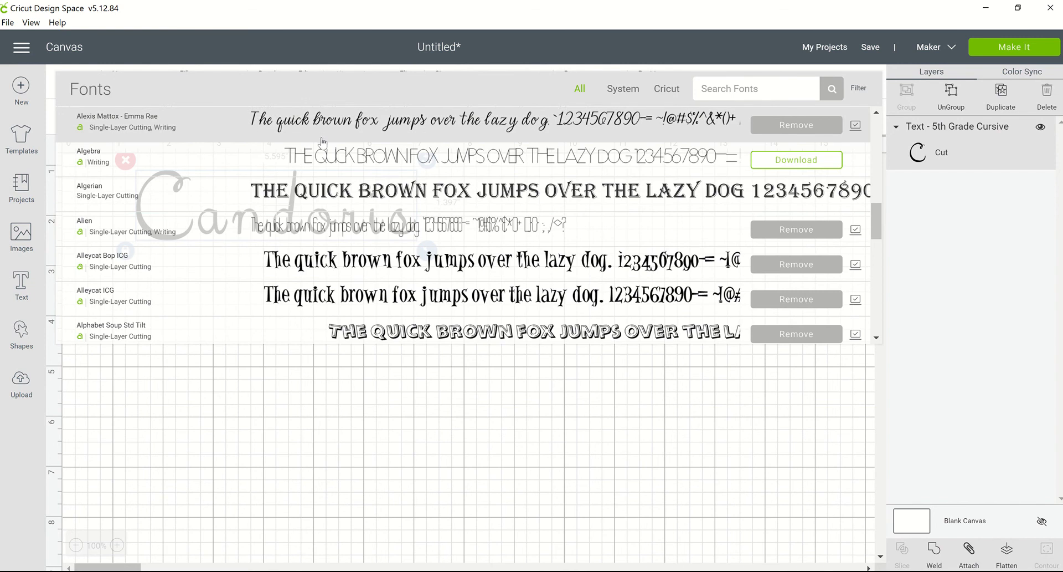
scroll(331, 285, up, 2)
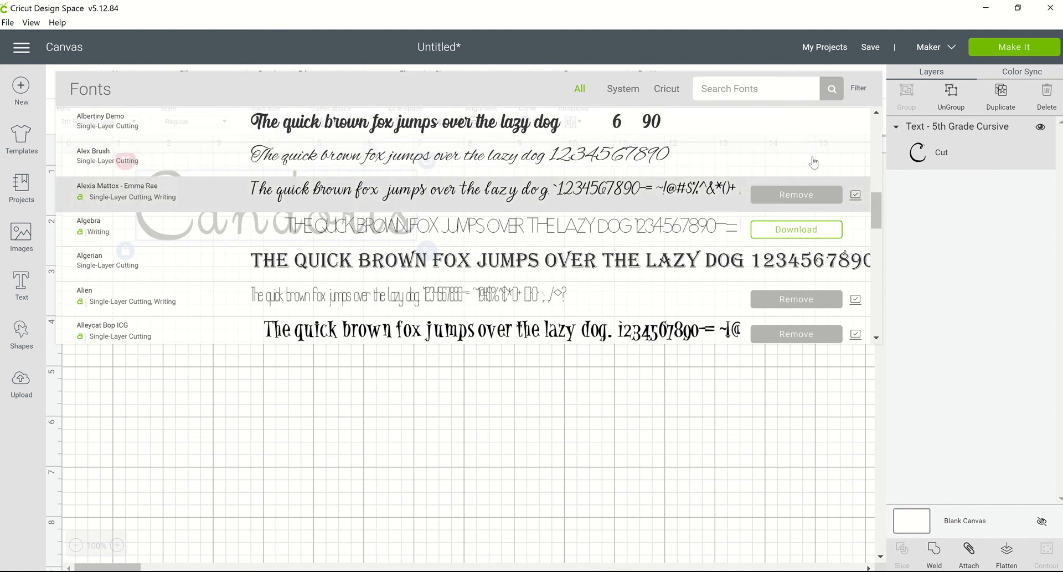
- Add the Multi-Layer filter to the font listing and browse the multi-layer cutting fonts
click(860, 92)
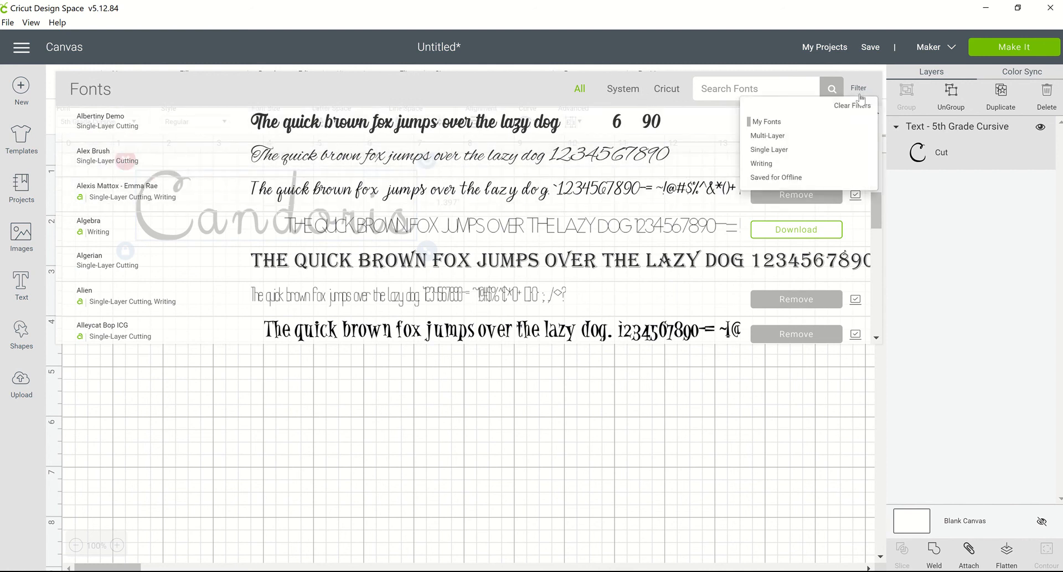
click(784, 136)
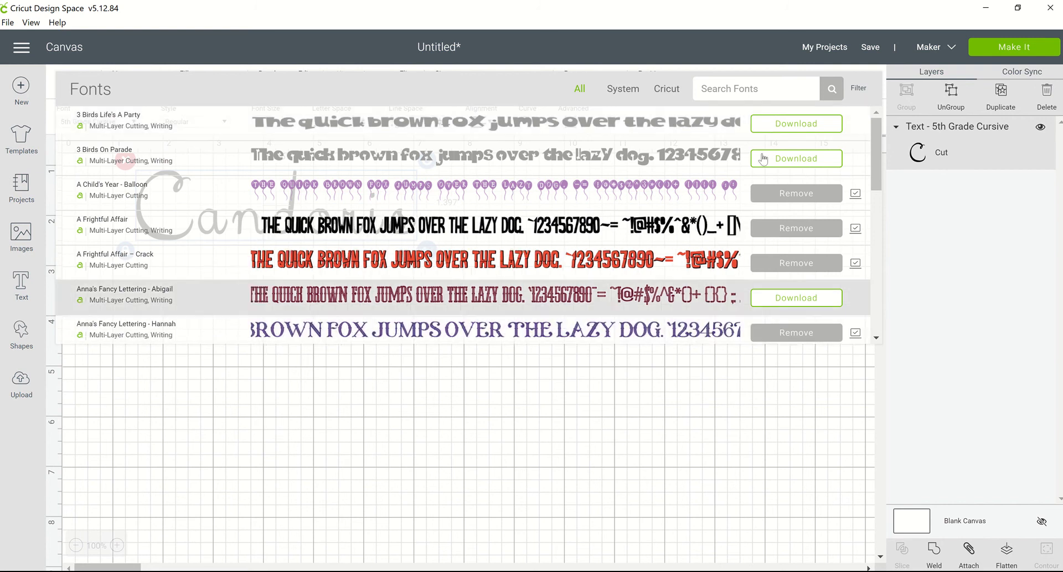
scroll(751, 188, down, 6)
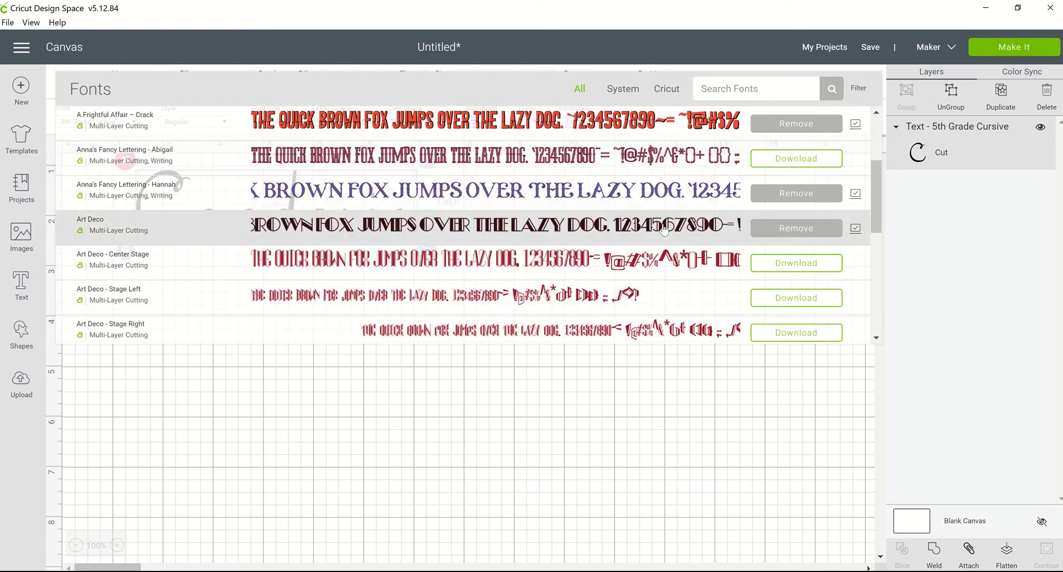
scroll(663, 231, down, 4)
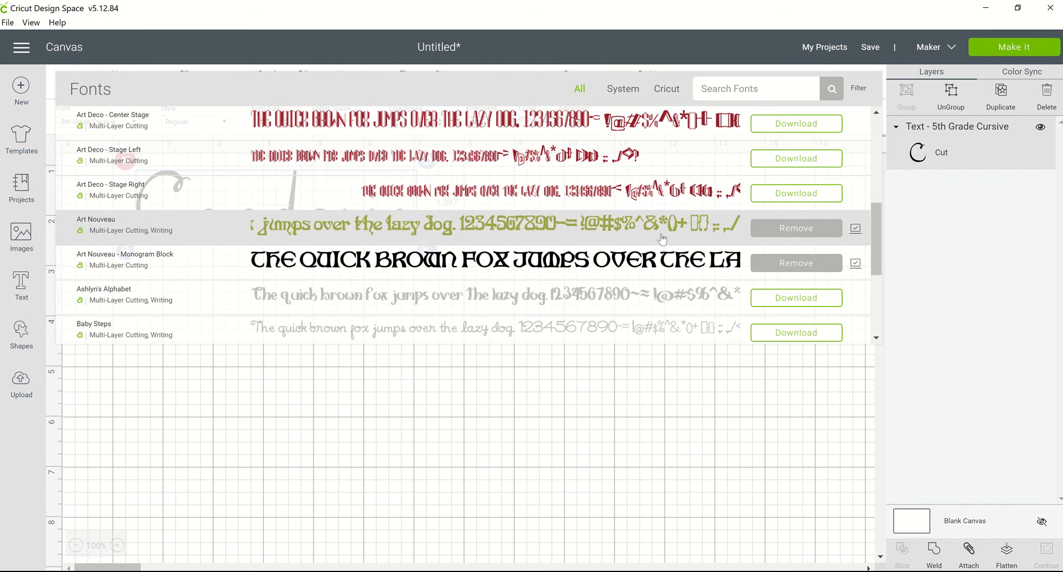
scroll(662, 239, down, 4)
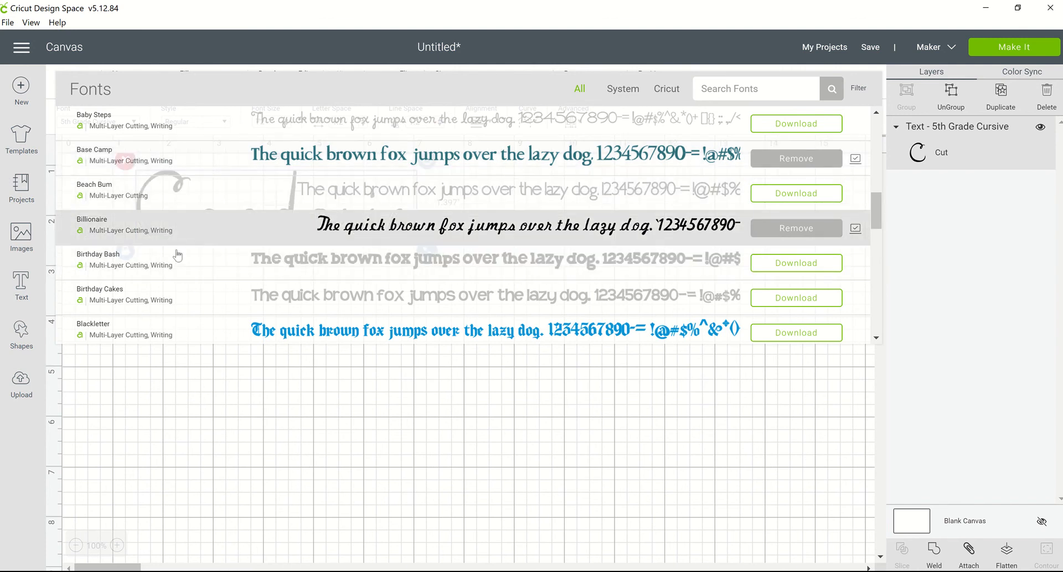
- Add the Writing filter to the font listing and apply the Tear Drop font to the Candoris text
click(861, 94)
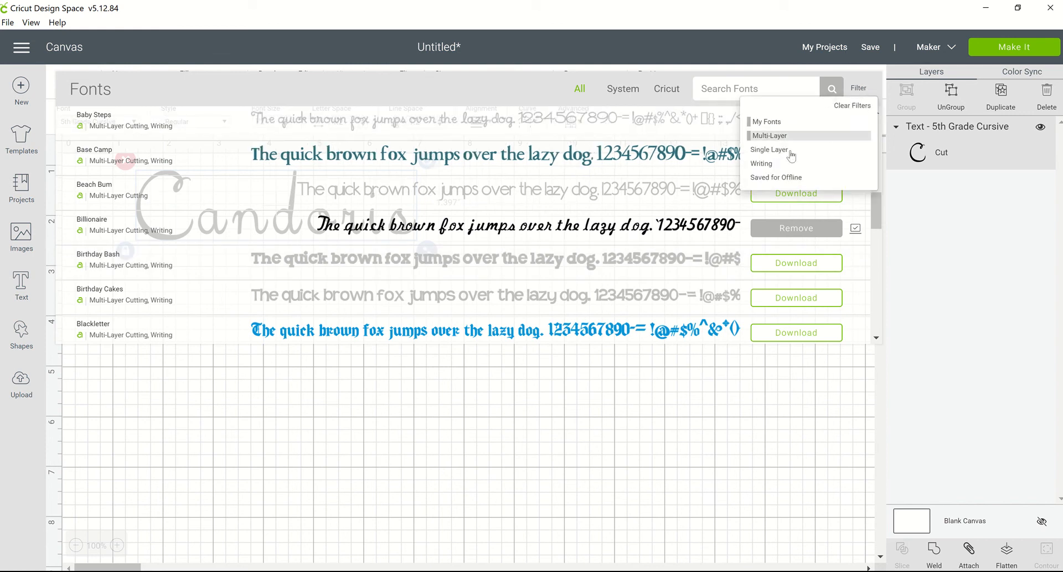
click(762, 164)
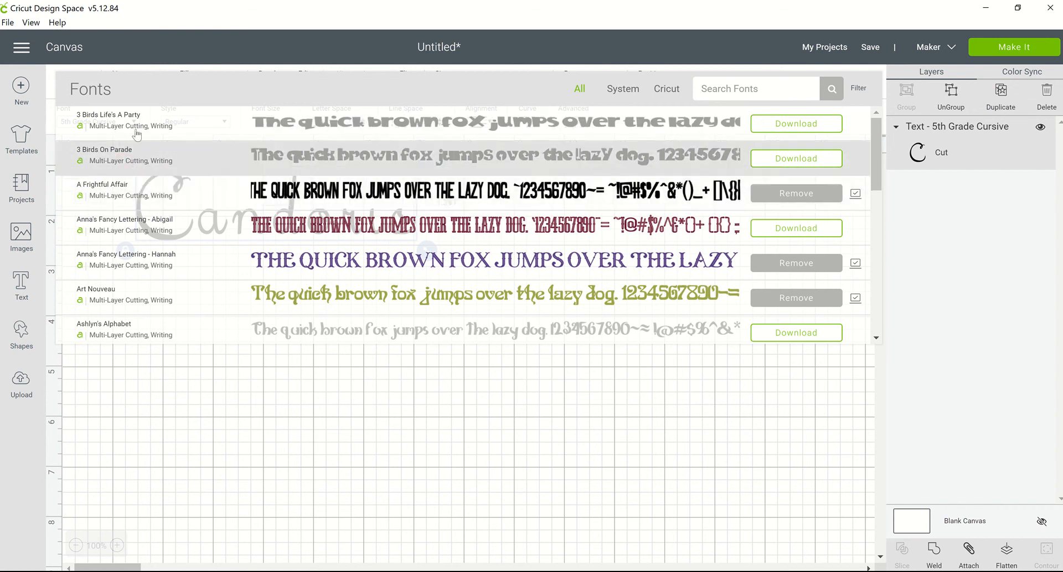
scroll(175, 154, down, 15)
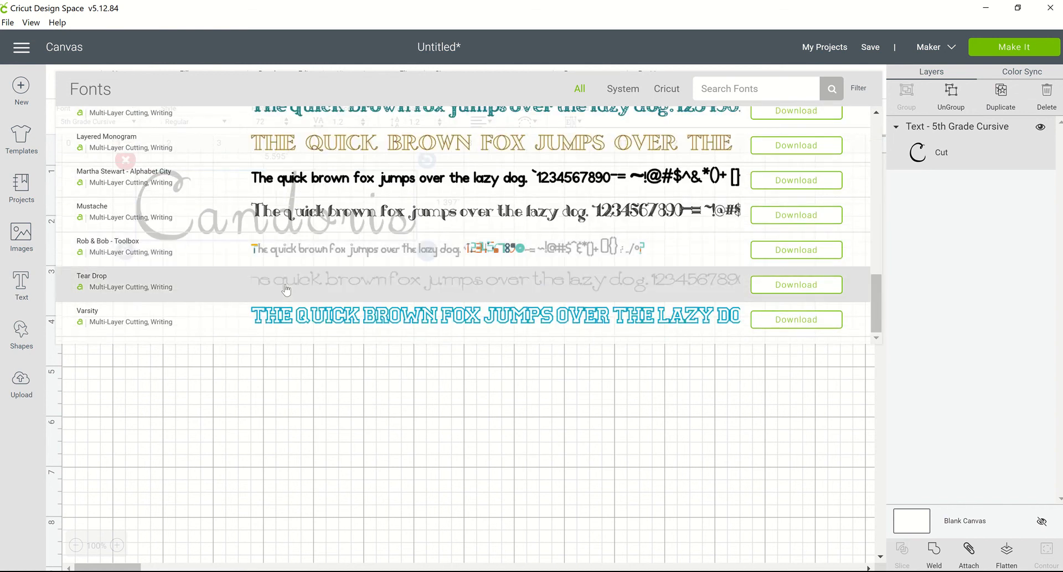
click(123, 286)
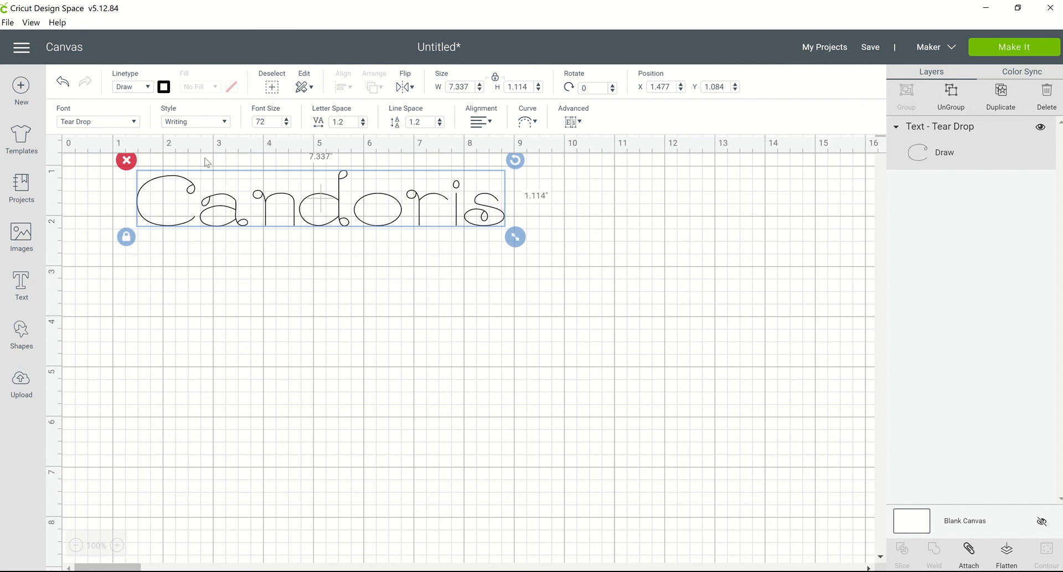
- Try the Bold Italic style on the Tear Drop text, and settle on the Bold style
click(224, 122)
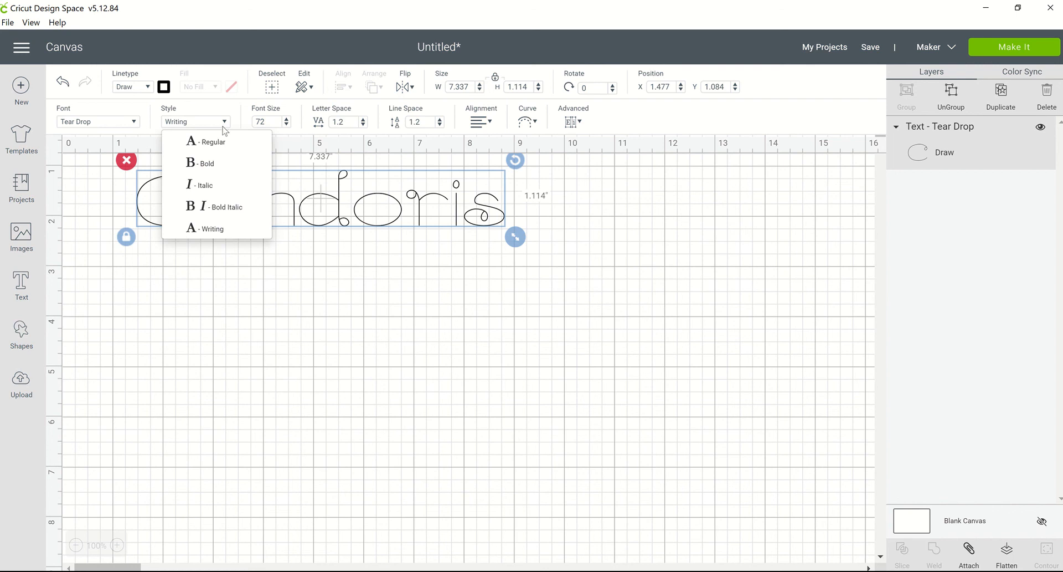
click(228, 208)
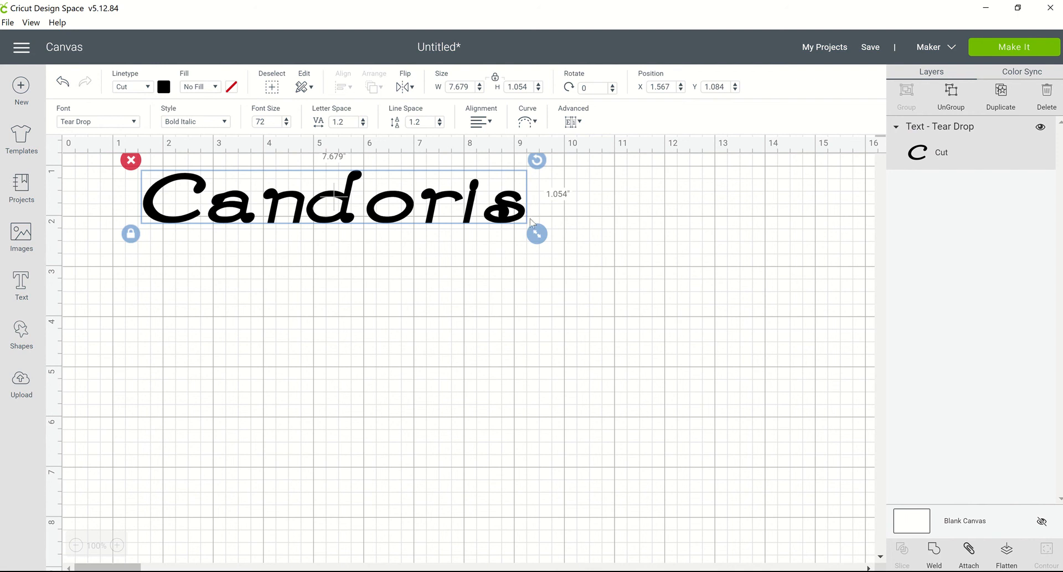
click(223, 121)
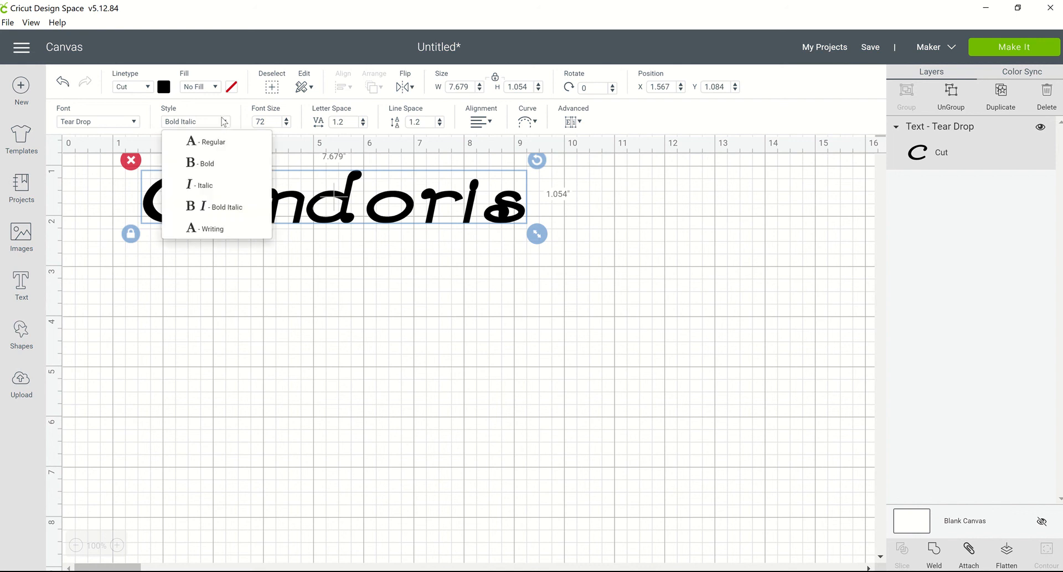
click(222, 164)
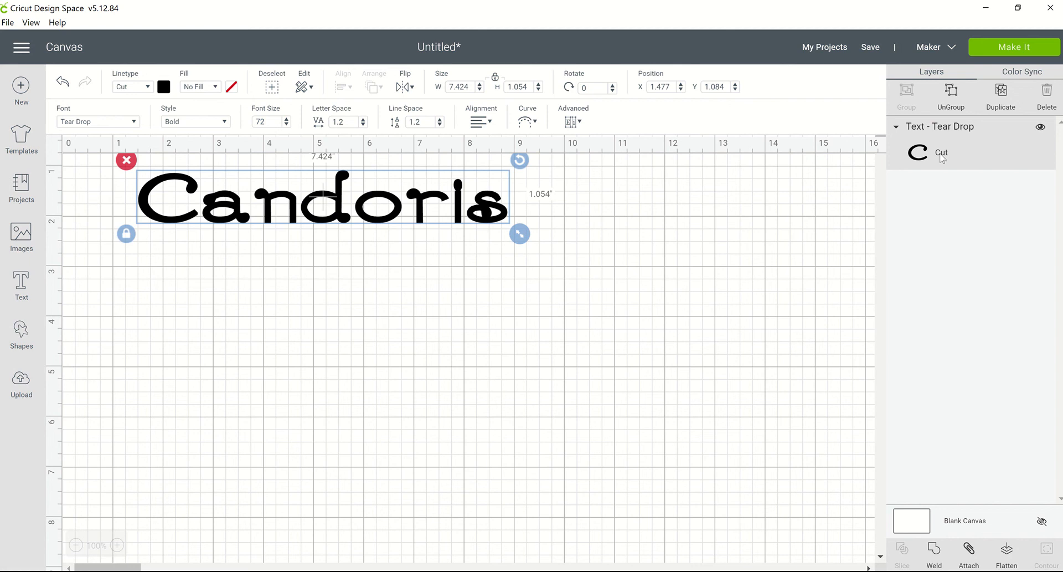
- Try the Varsity font on the Candoris text, and undo back to Tear Drop in Bold
click(136, 122)
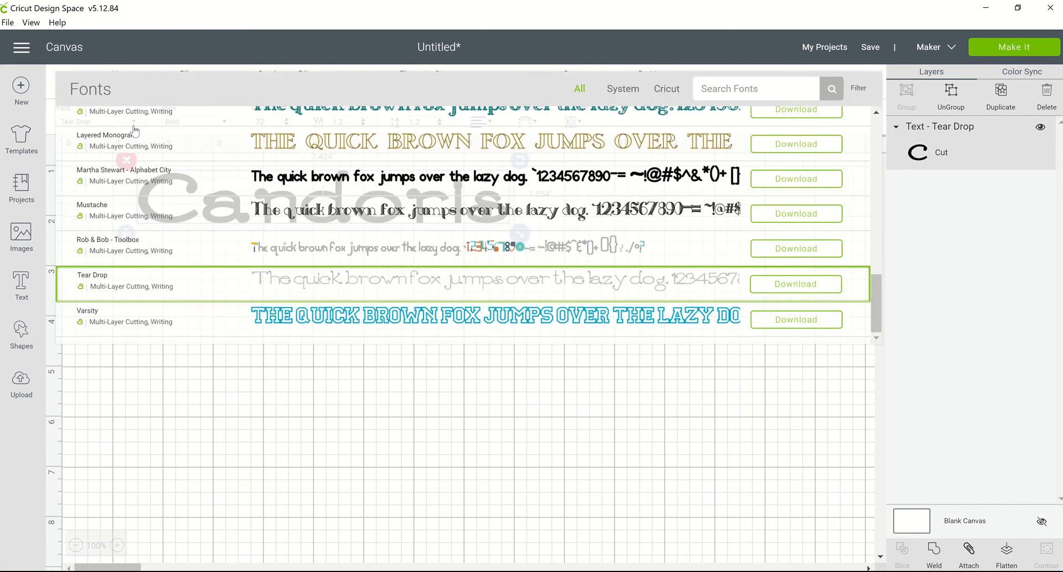
click(418, 326)
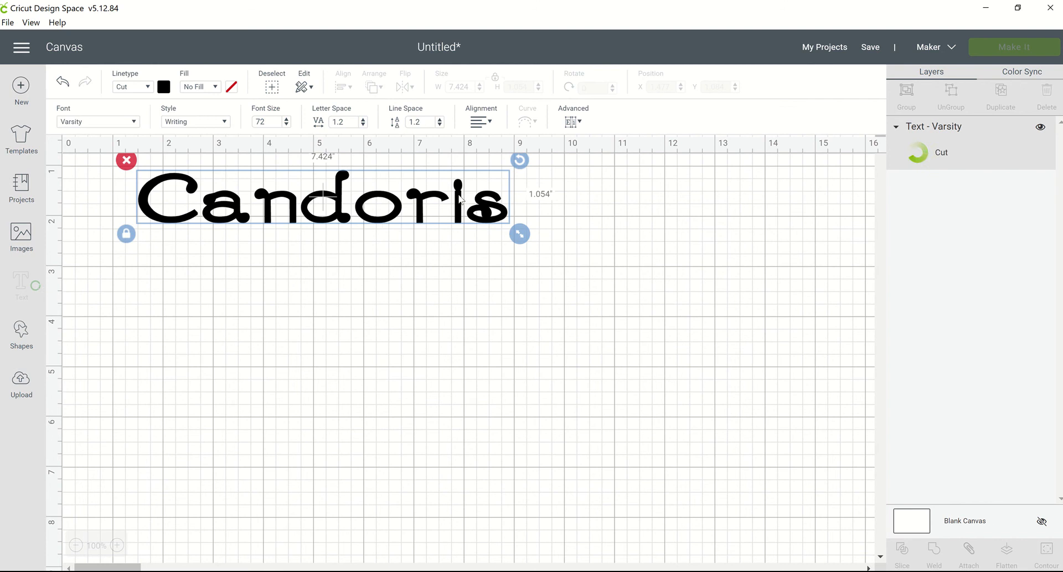
right_click(390, 206)
click(327, 275)
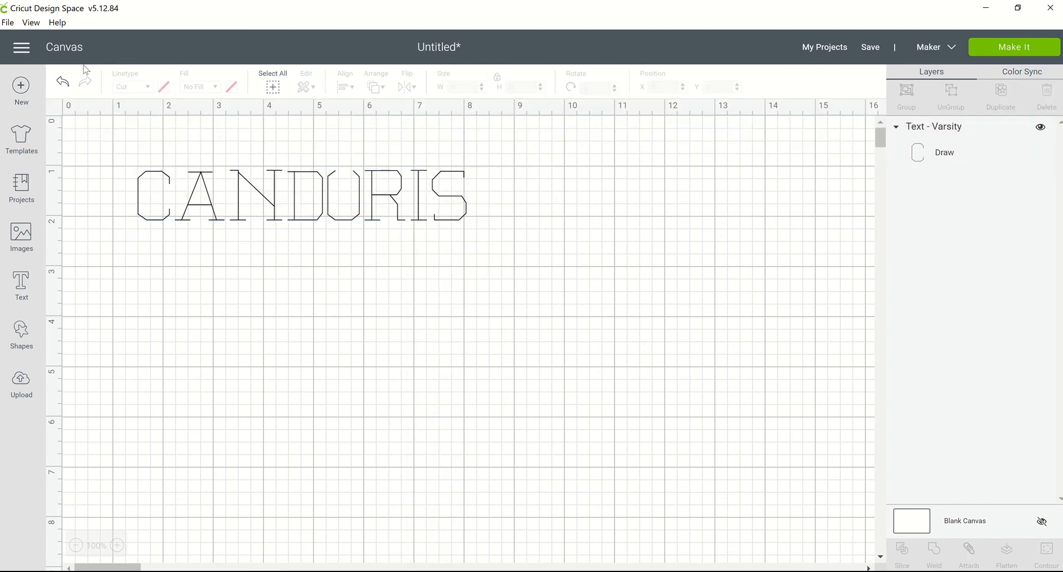
click(61, 83)
click(63, 84)
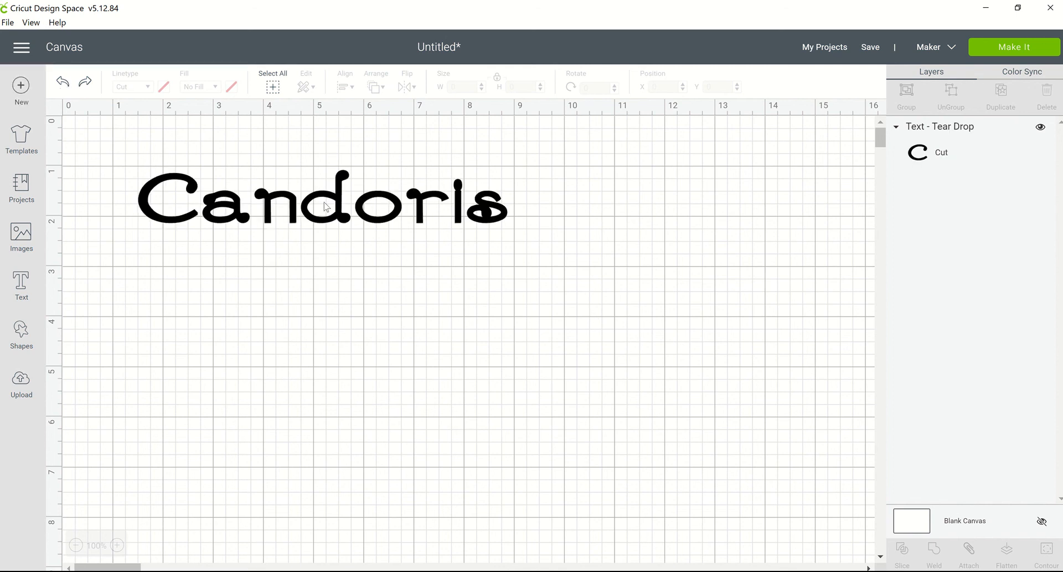
- Duplicate the Candoris text and place the copy directly below the original, at about X 1.4, Y 3.1
right_click(292, 207)
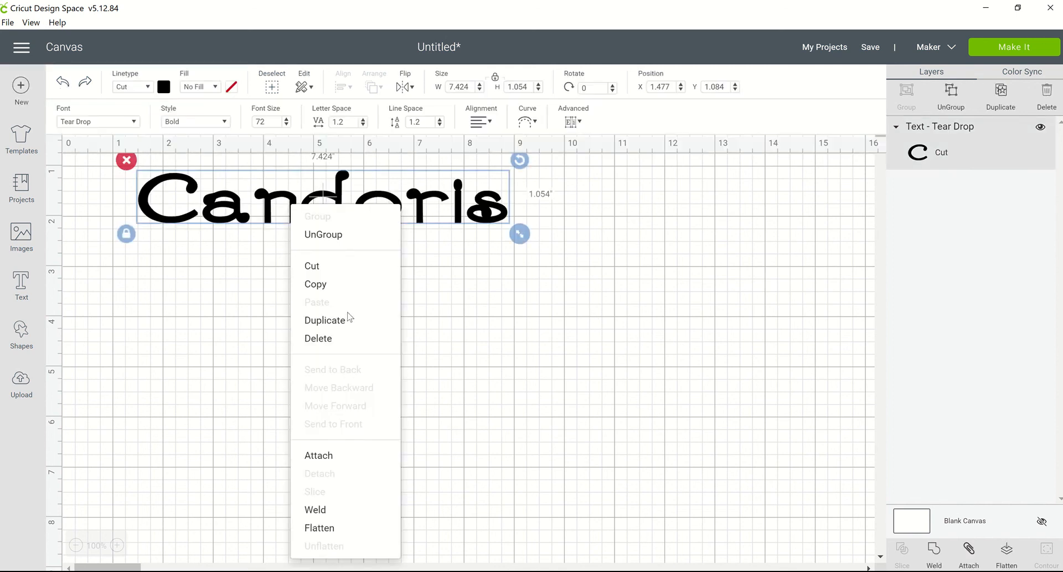
click(330, 329)
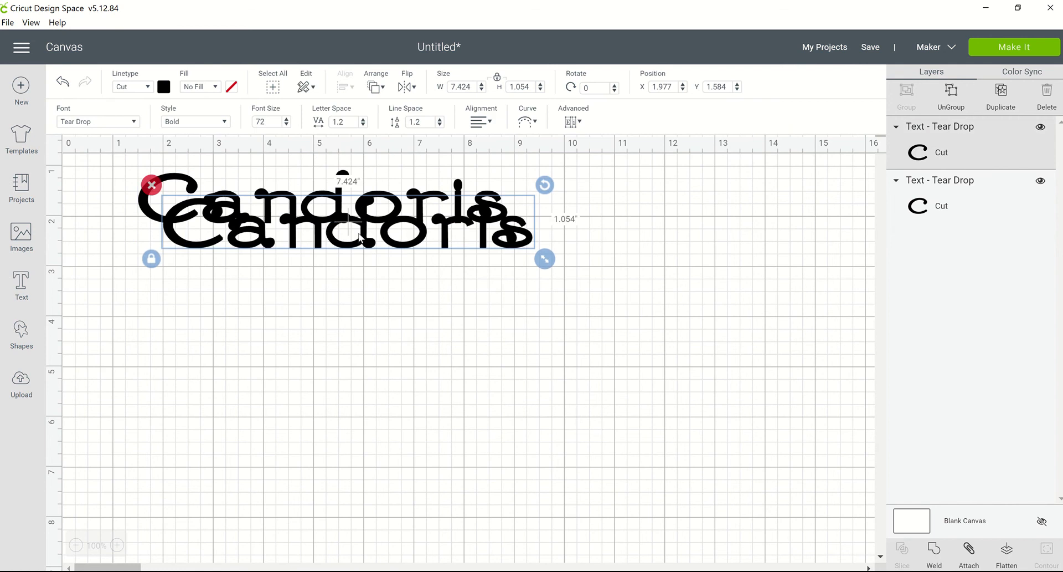
drag(342, 311, 326, 315)
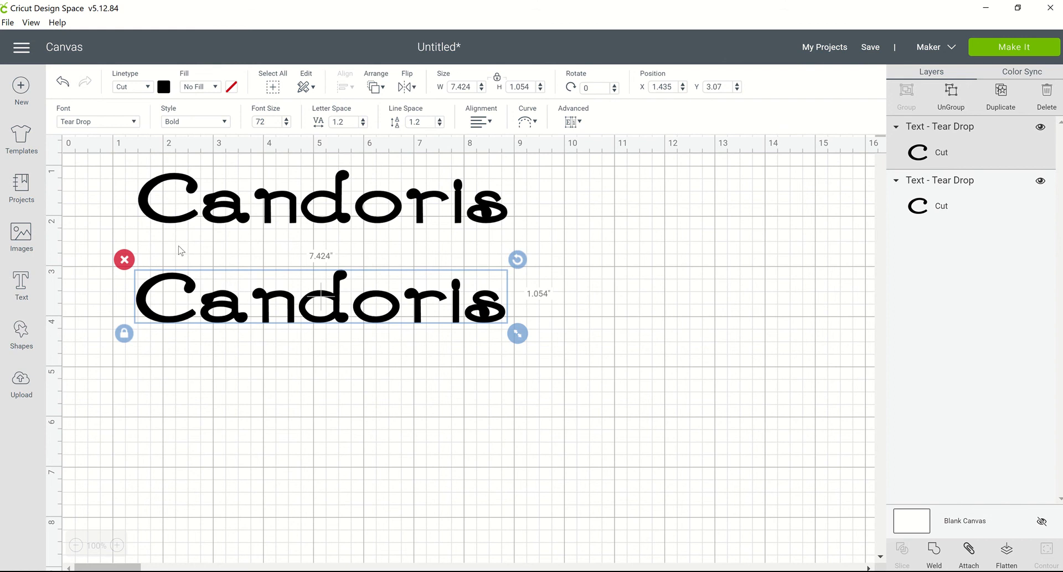
- Clear all active filters from the font listing for the lower Candoris text
click(134, 122)
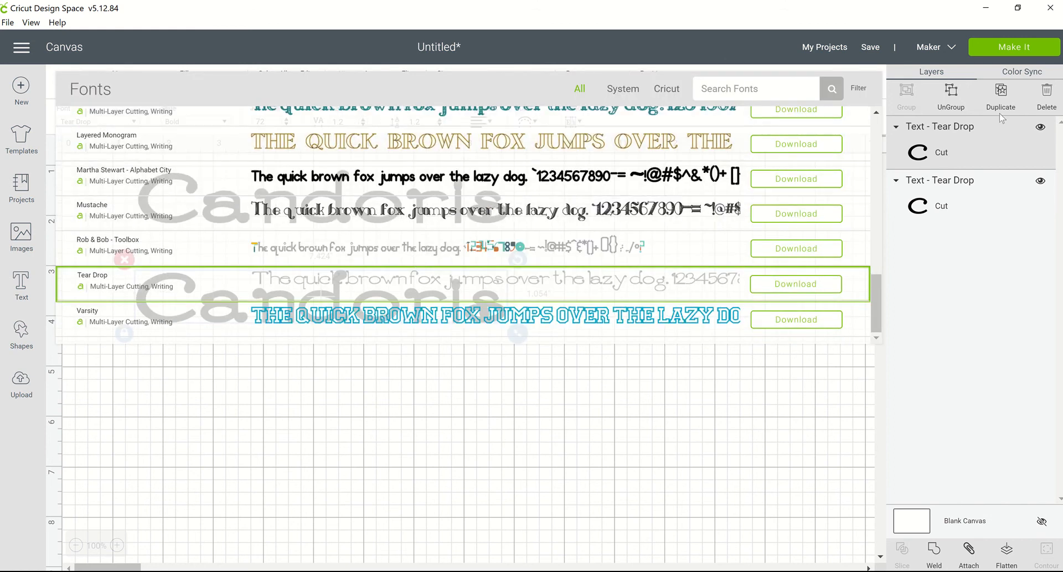
click(860, 86)
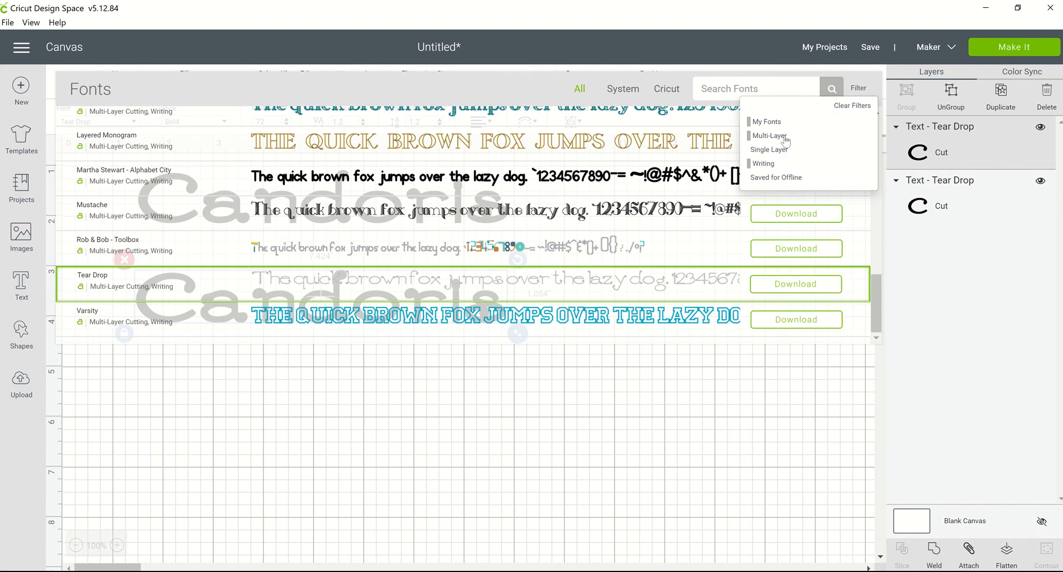
click(834, 138)
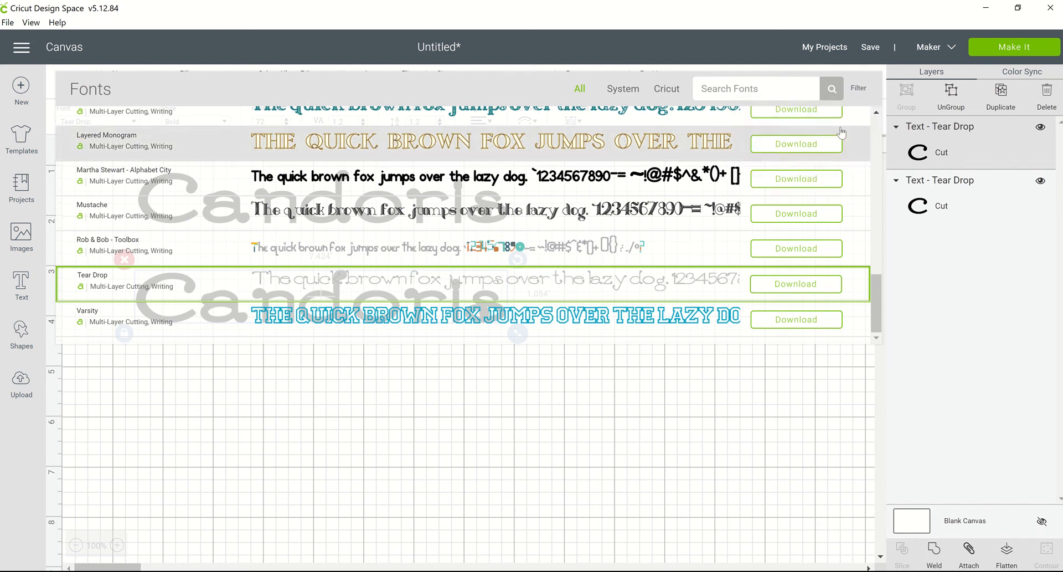
click(858, 88)
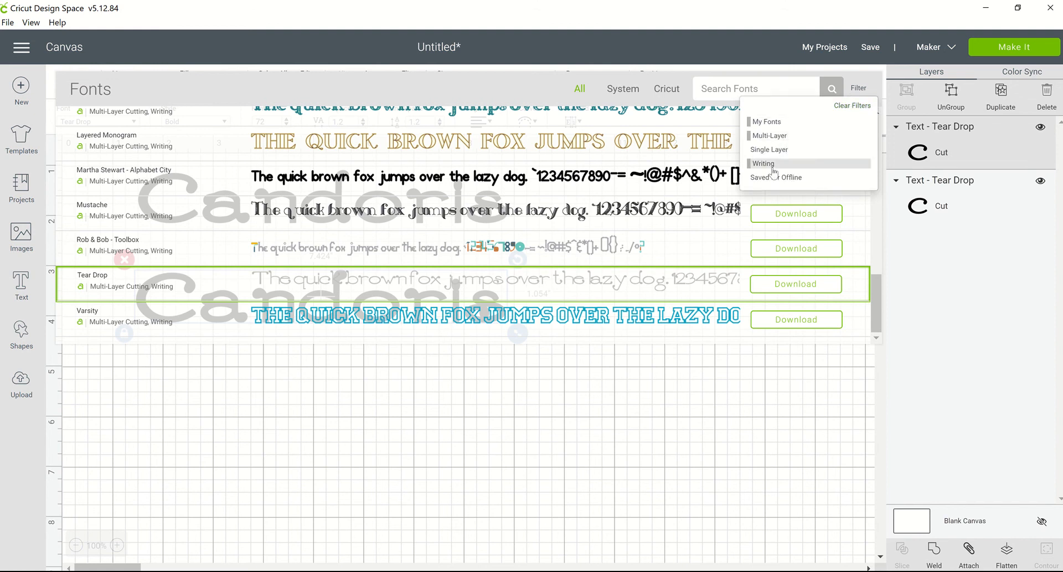
click(856, 105)
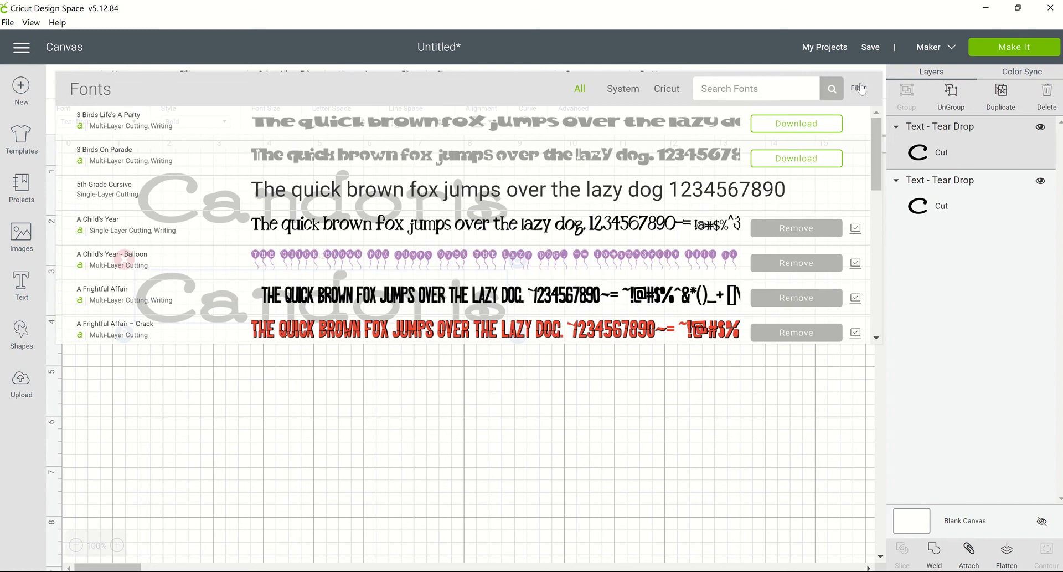
- Filter the fonts to Multi-Layer and apply Anna's Fancy Lettering - Hannah to the lower Candoris text
click(864, 87)
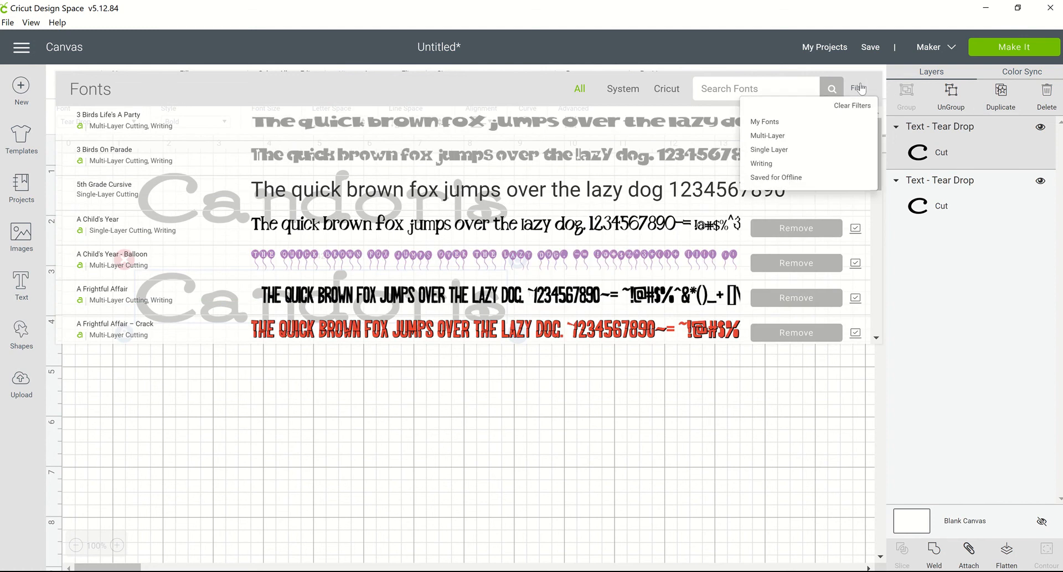
click(785, 137)
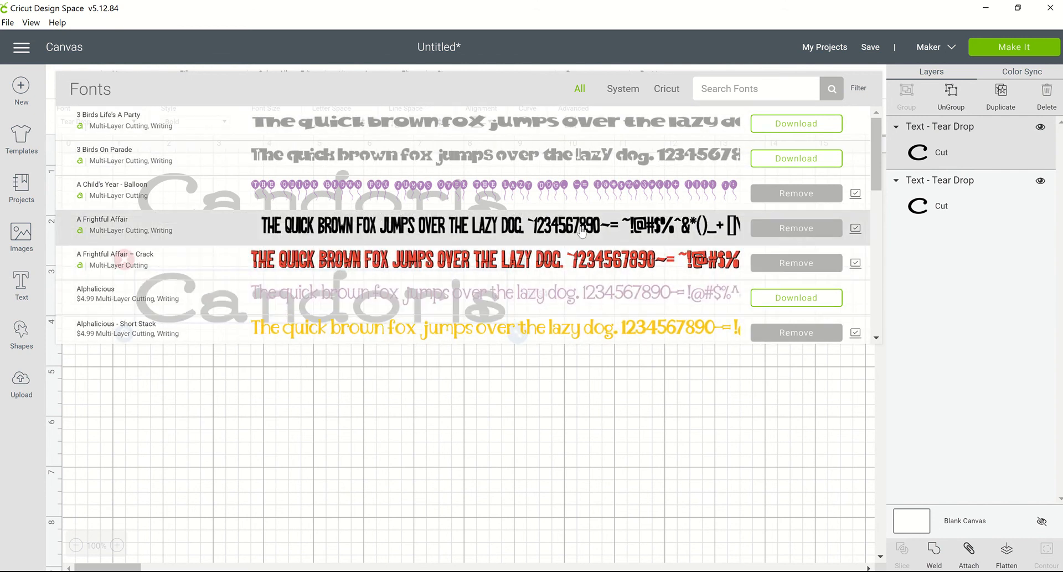
scroll(594, 201, down, 3)
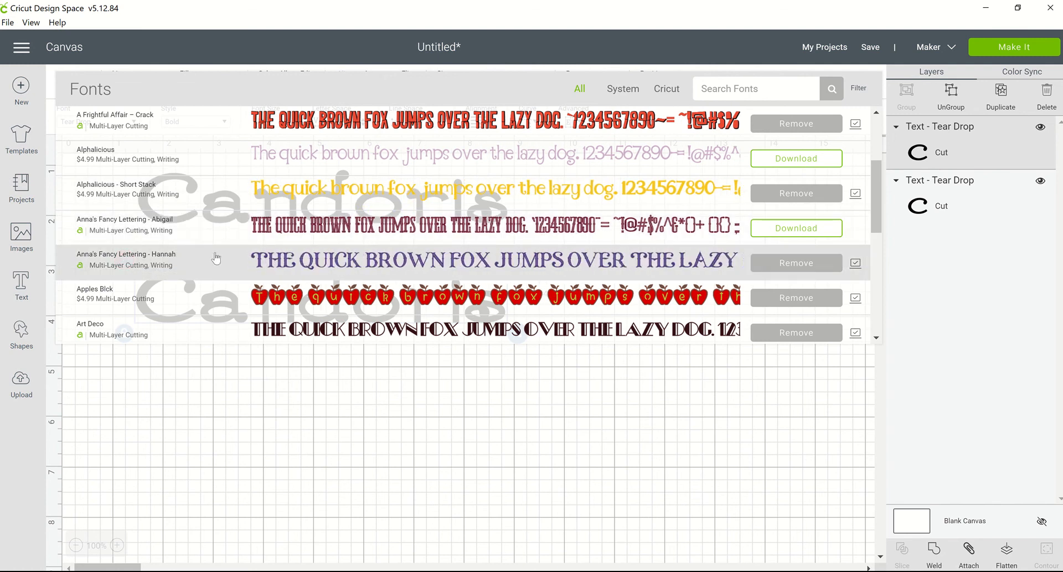
click(314, 262)
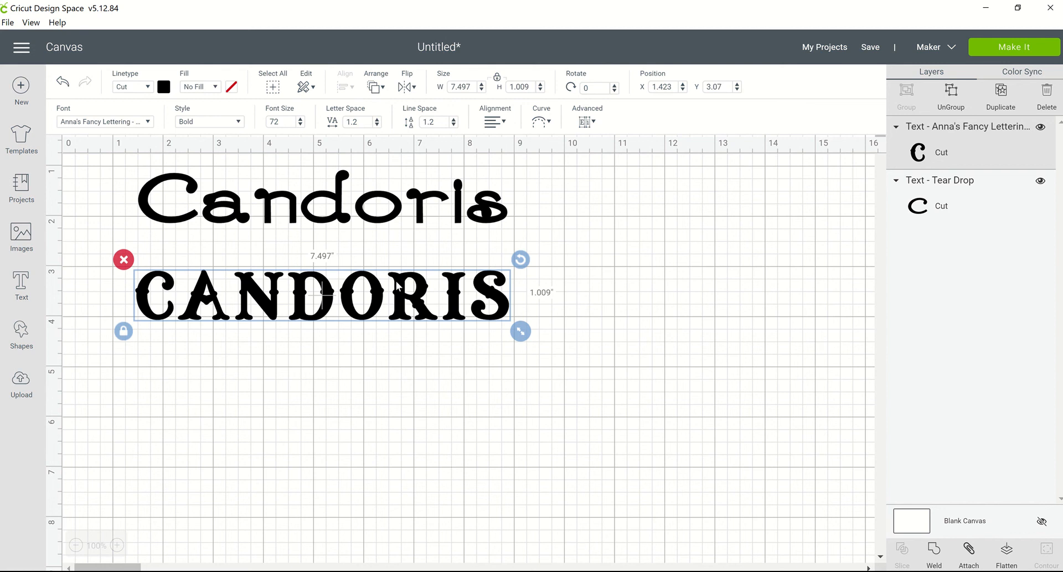
- Try the Writing style on the Anna's Fancy Lettering text, and return it to Bold
click(238, 122)
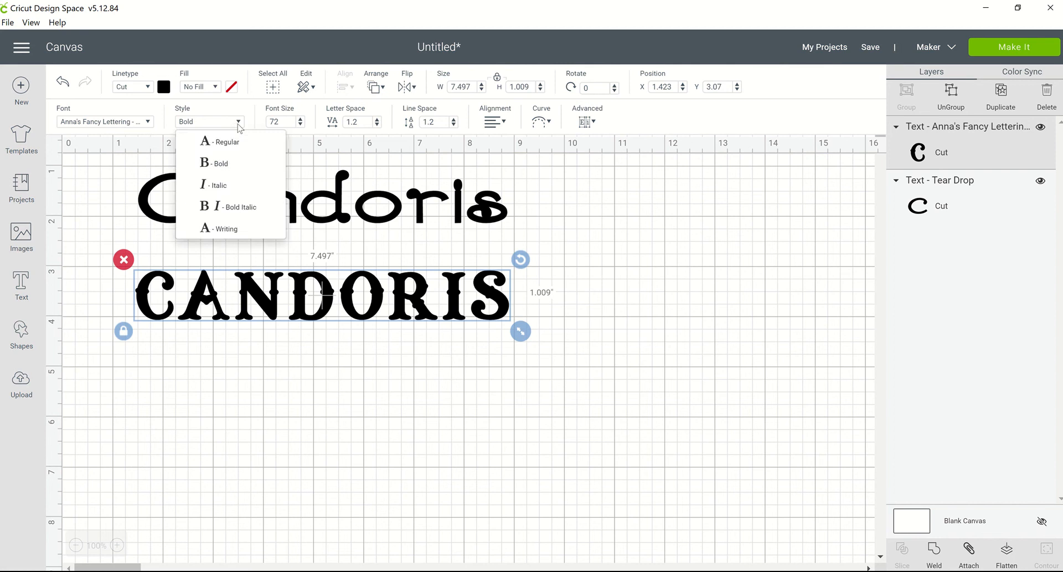
click(252, 235)
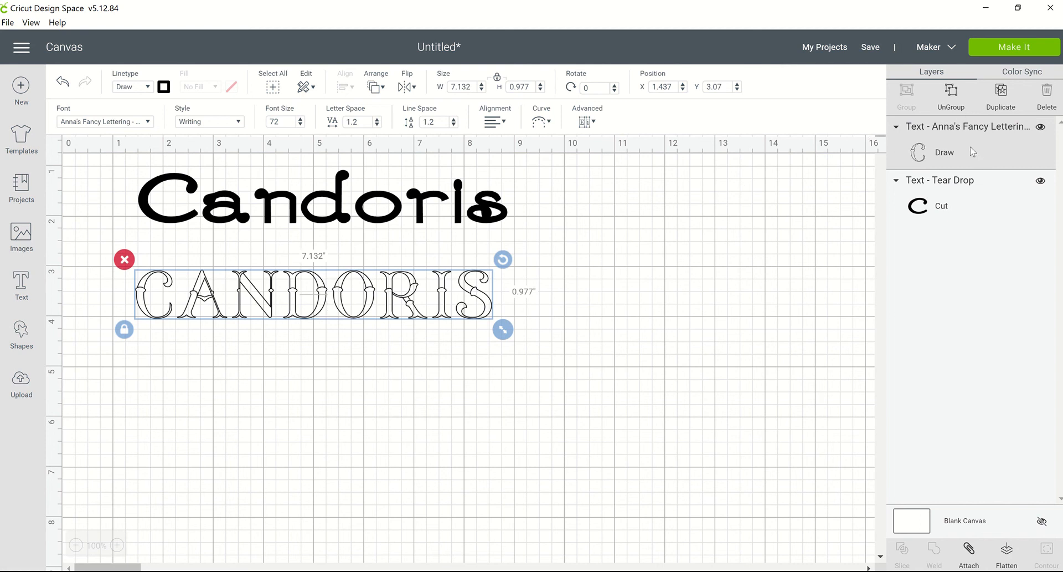
click(240, 122)
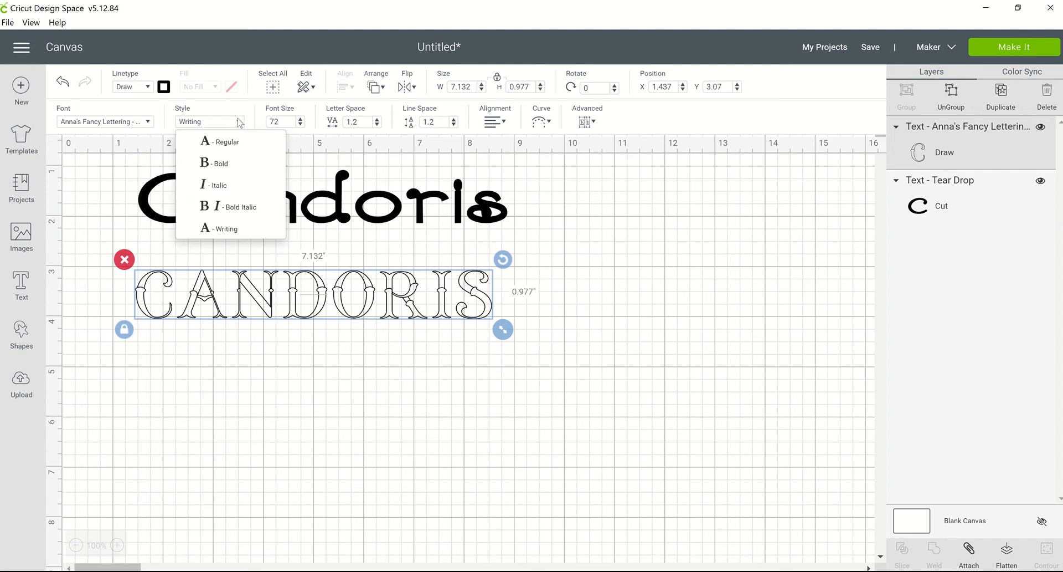
click(233, 164)
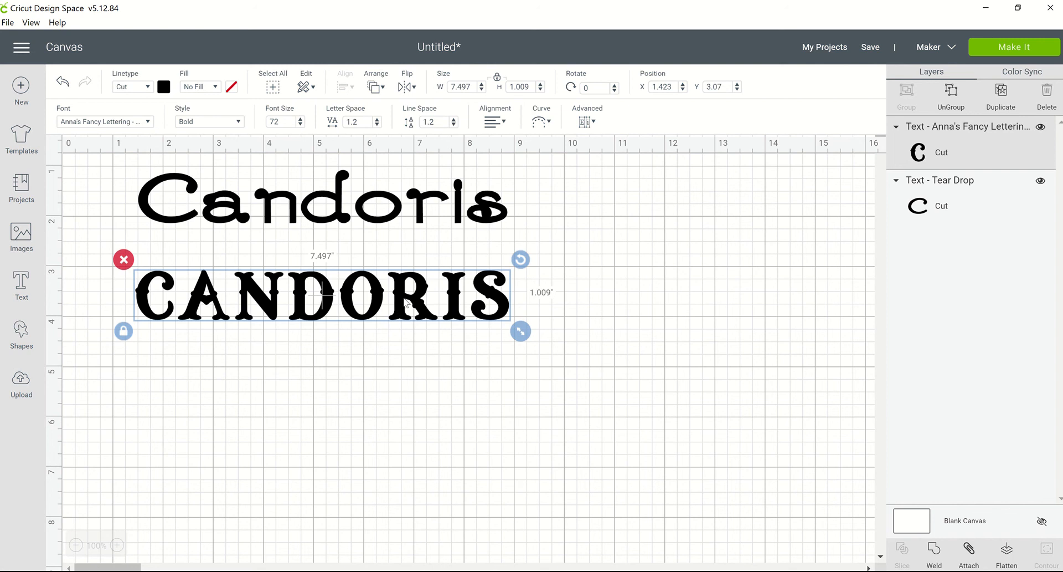
- Reduce the letter spacing of the Anna's Fancy Lettering text to 0.3
click(377, 125)
click(377, 125)
click(377, 125)
click(376, 125)
click(376, 125)
click(376, 125)
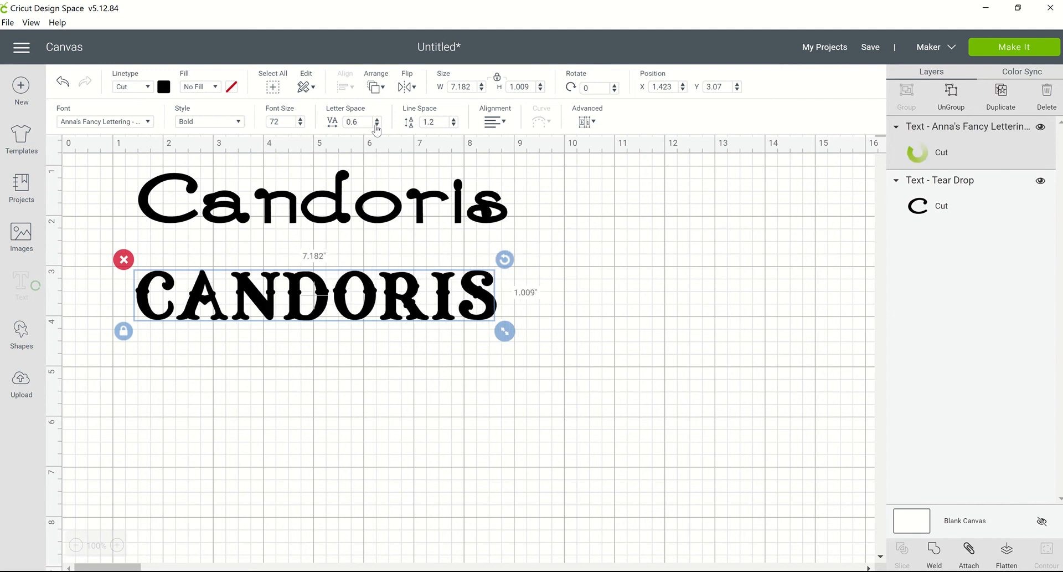
click(377, 125)
click(377, 125)
click(376, 125)
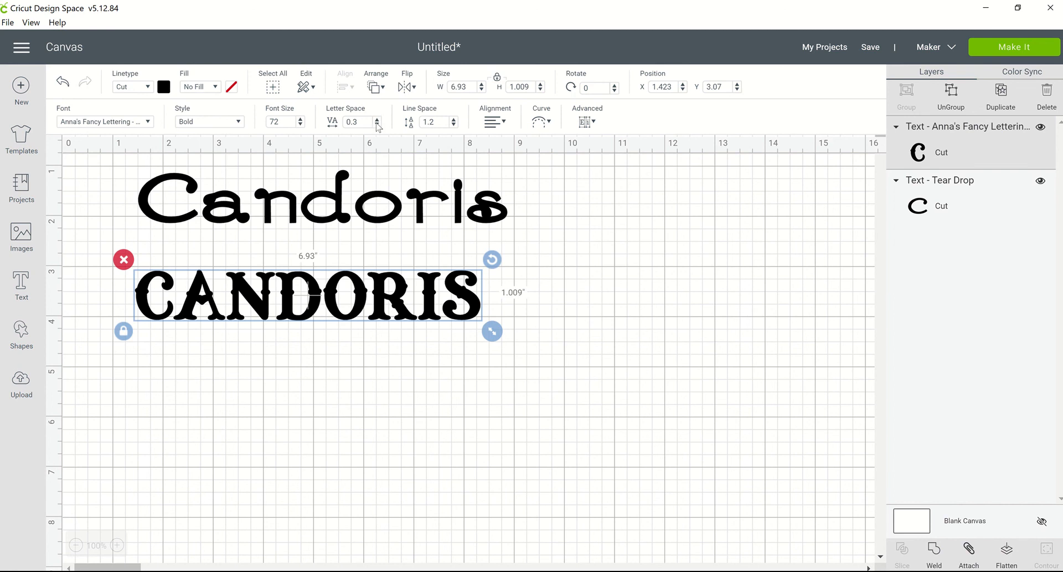
- Try a wider letter spacing of 0.8 on the lower text, and bring it back to 0.3
click(376, 123)
click(376, 123)
click(377, 123)
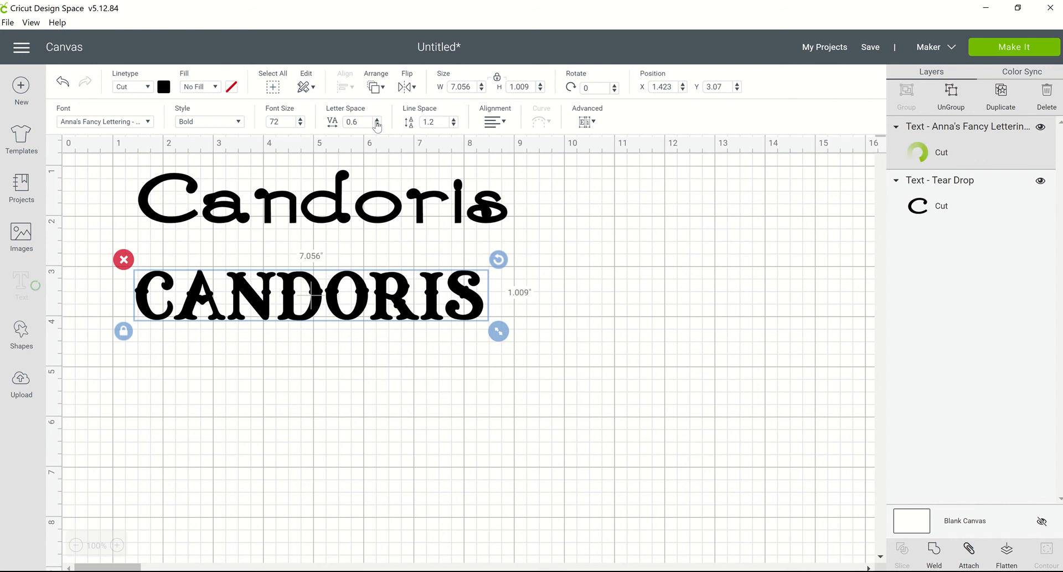
click(377, 120)
click(376, 121)
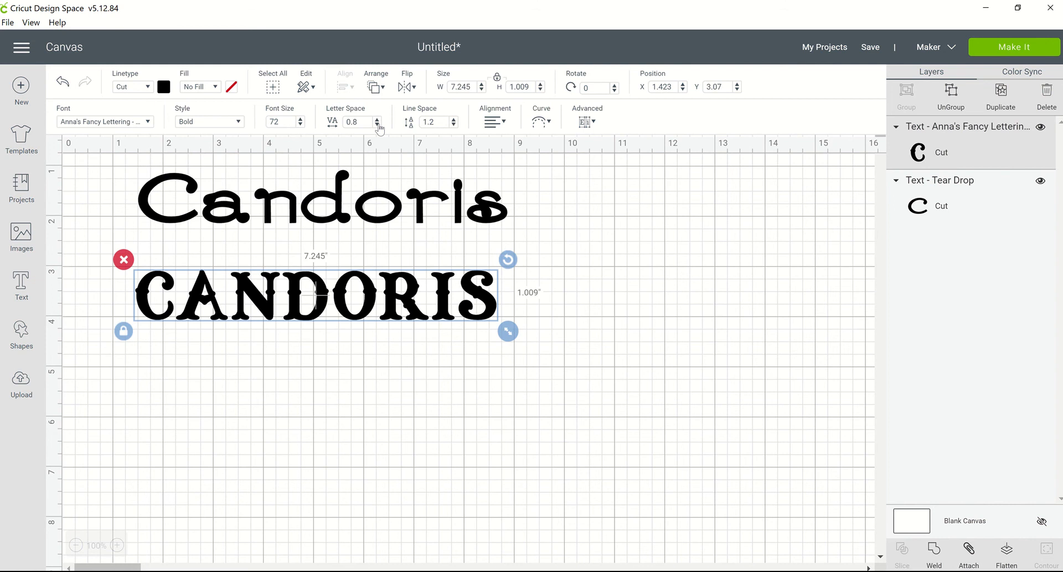
click(378, 125)
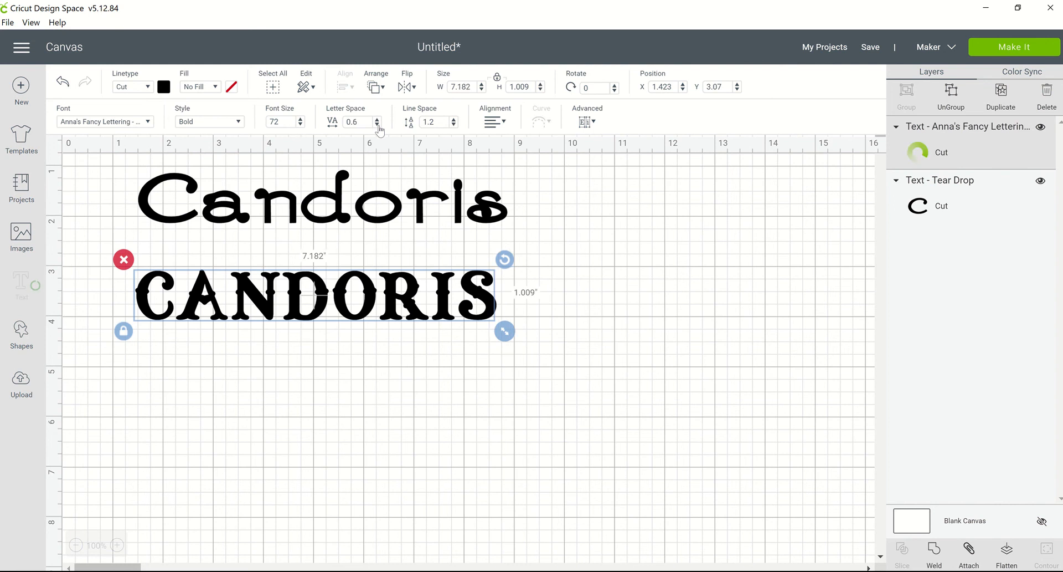
click(377, 125)
click(378, 125)
click(377, 125)
click(378, 125)
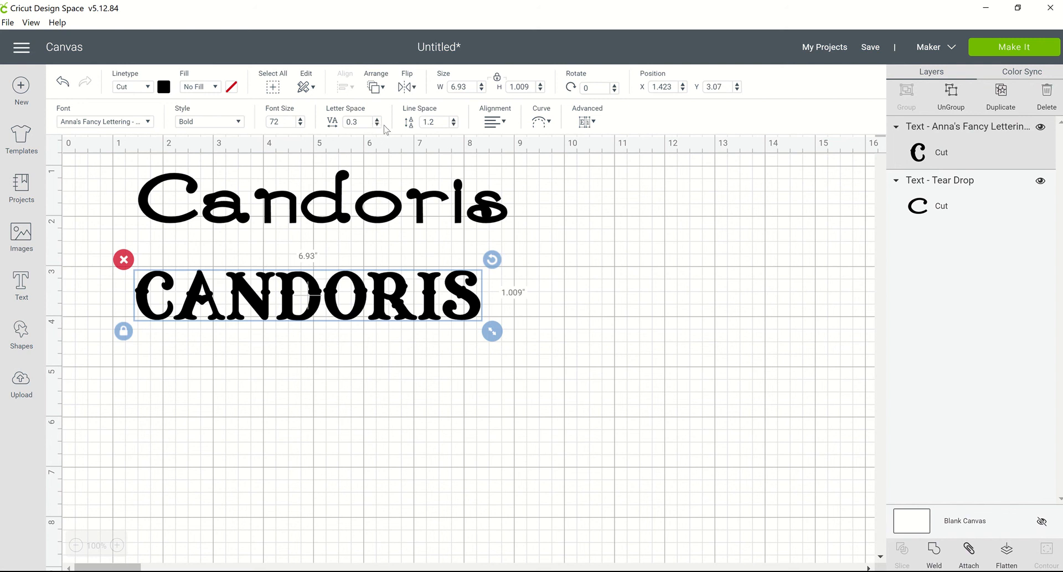
- Tighten the letter spacing of the lower CANDORIS text to -0.3
click(377, 125)
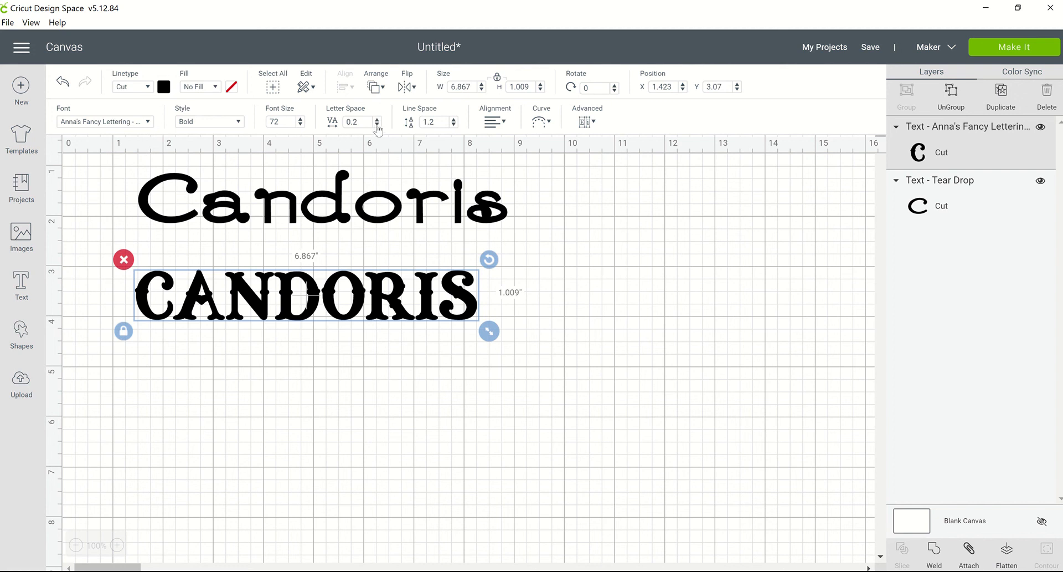
click(377, 125)
click(377, 125)
click(377, 126)
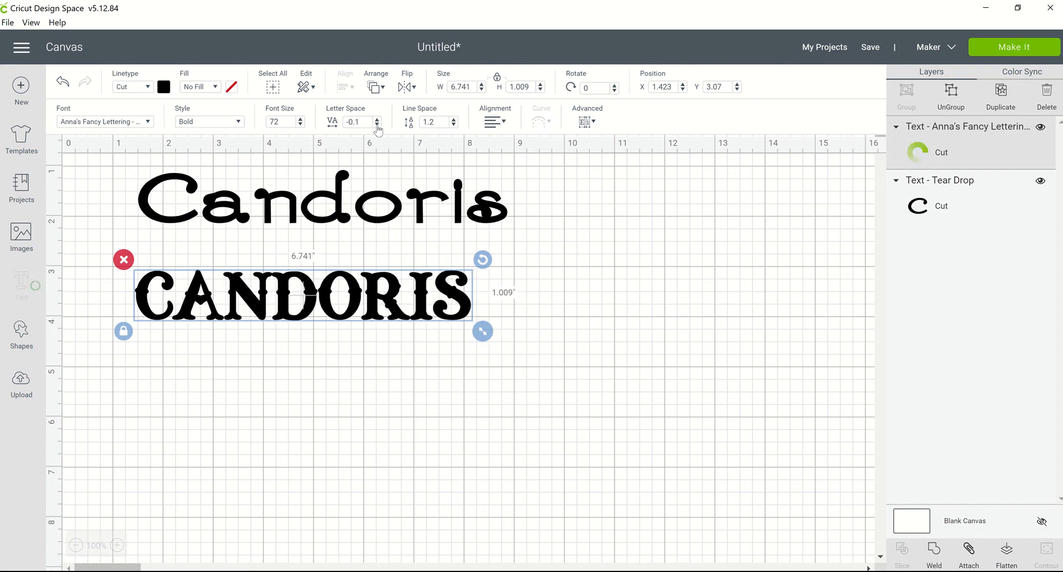
click(377, 126)
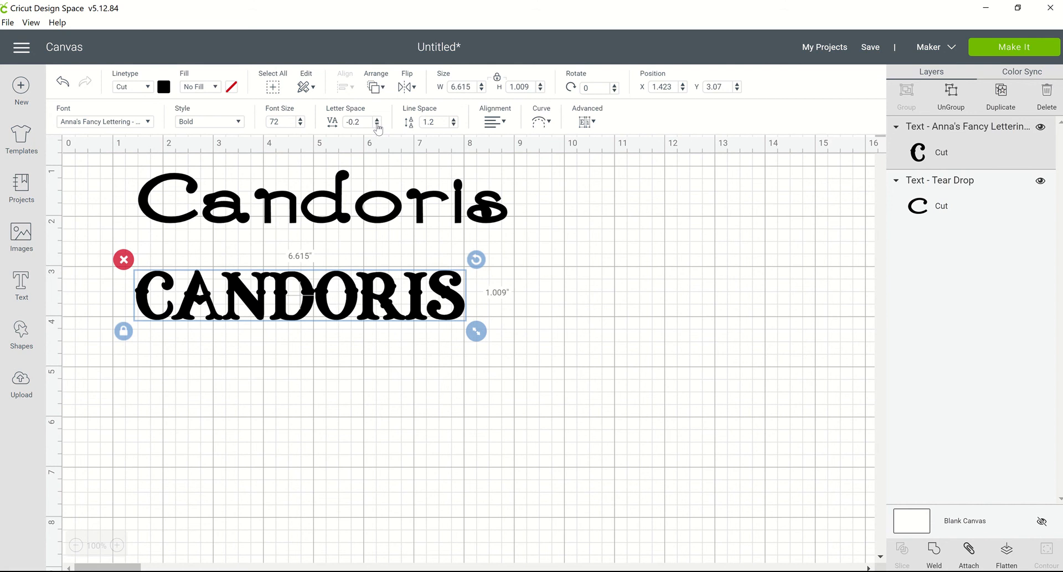
click(377, 125)
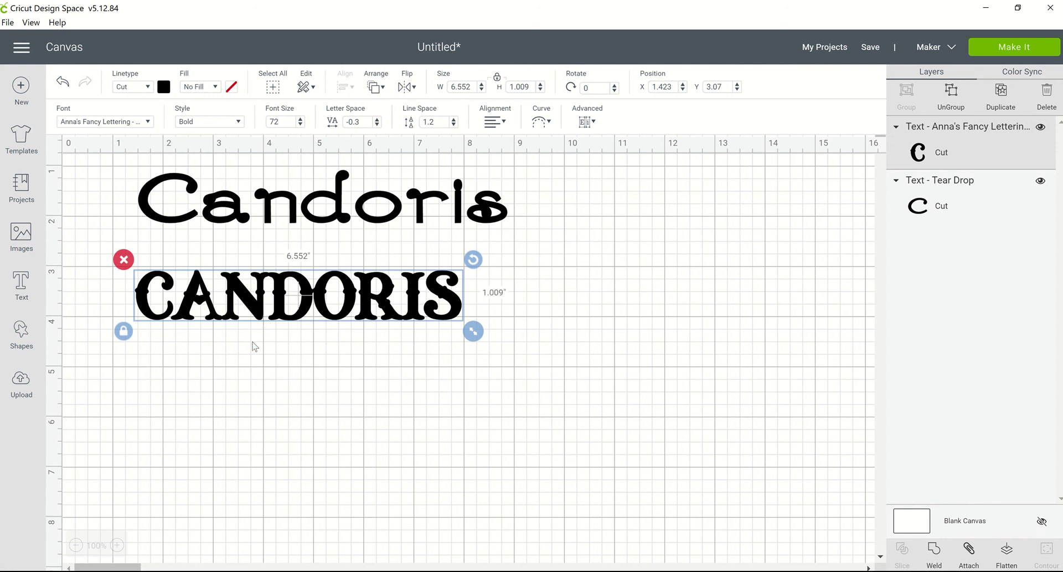
- Examine the gaps and contact points between neighbouring letters of the lower CANDORIS text at 350% zoom
scroll(162, 494, down, 5)
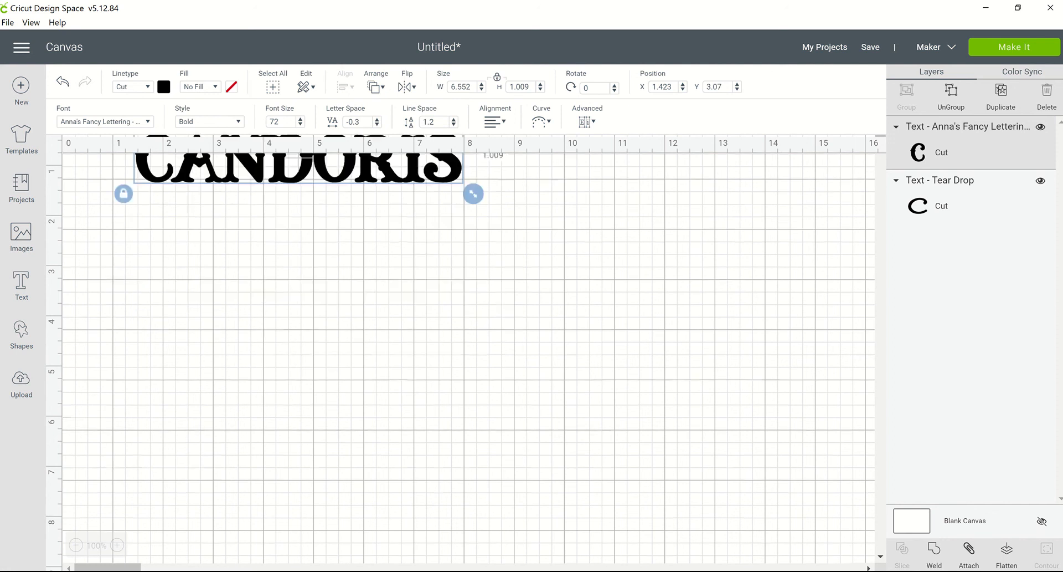
drag(138, 566, 142, 564)
click(140, 560)
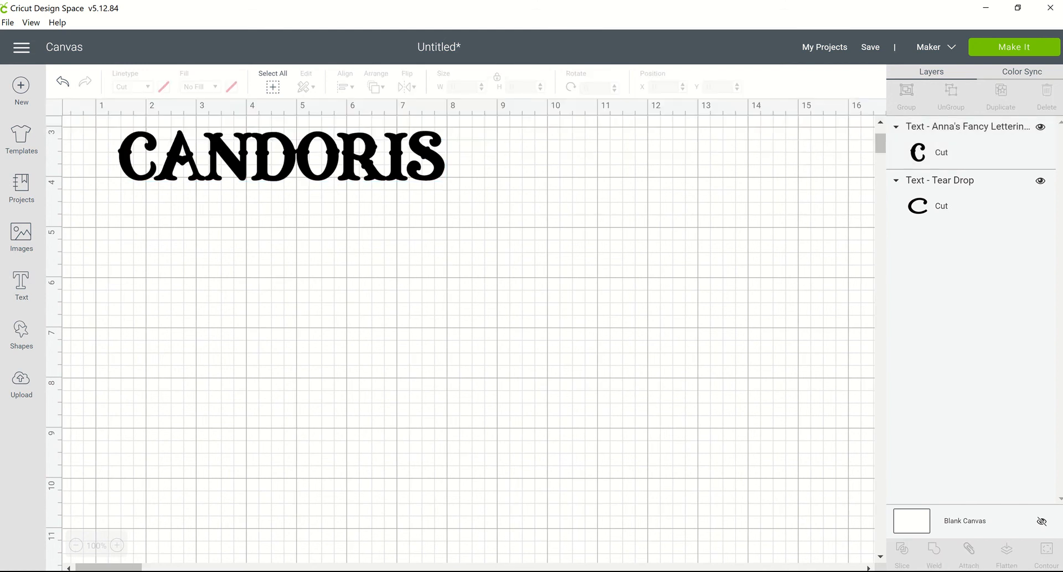
scroll(162, 513, down, 5)
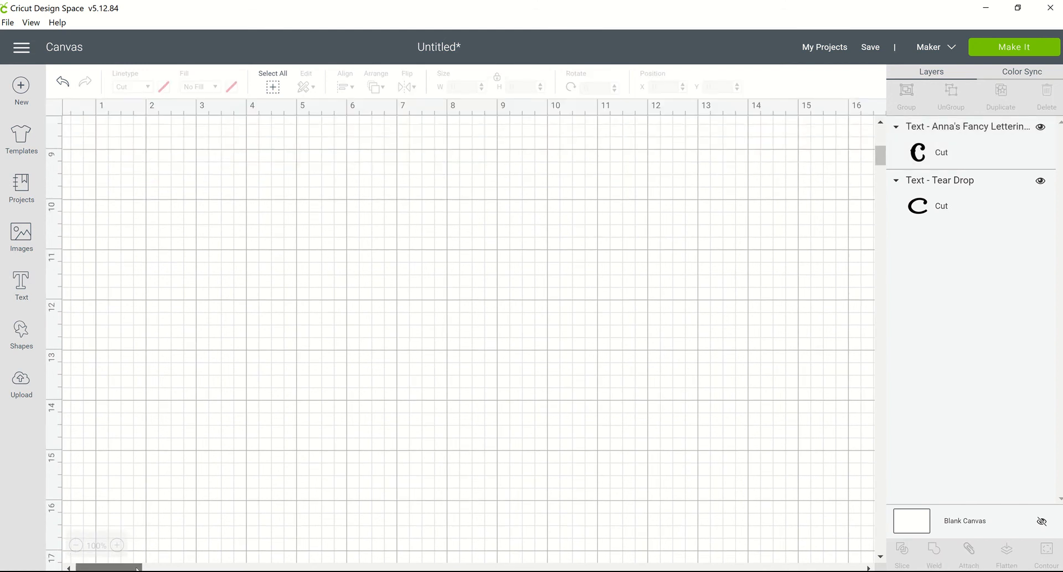
click(117, 545)
click(117, 545)
click(118, 545)
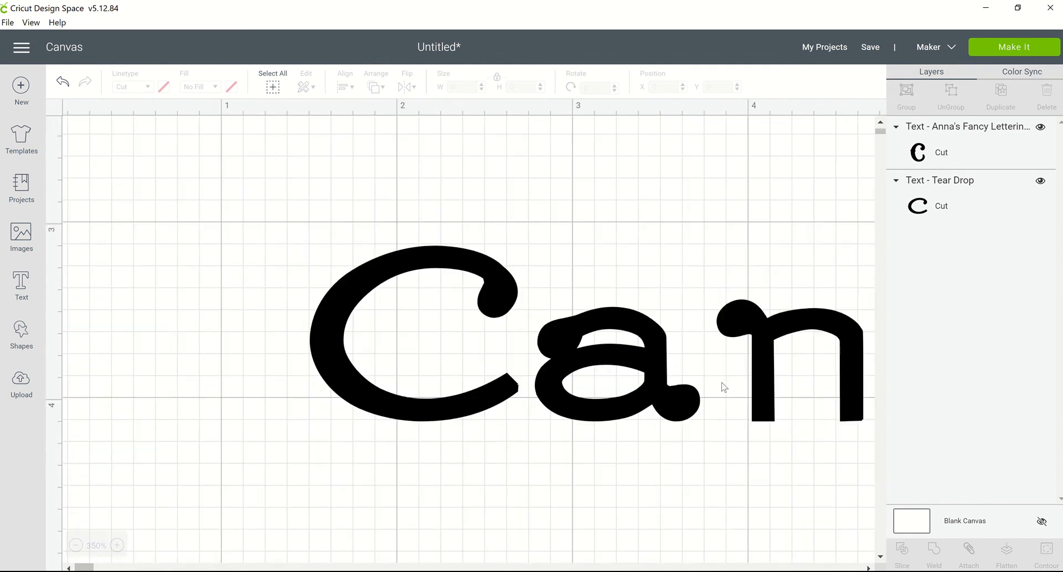
scroll(718, 399, down, 4)
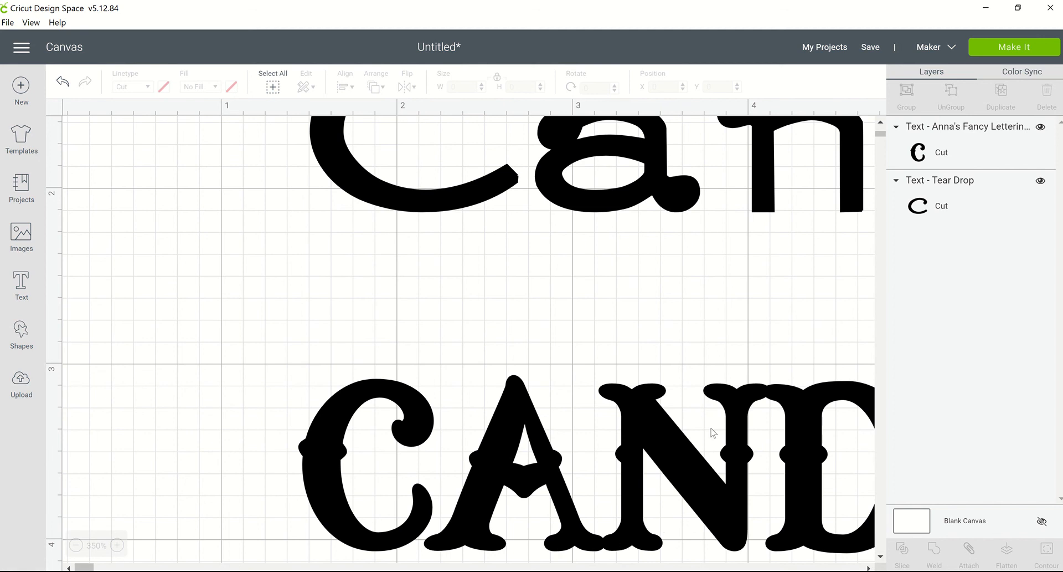
click(869, 567)
click(869, 568)
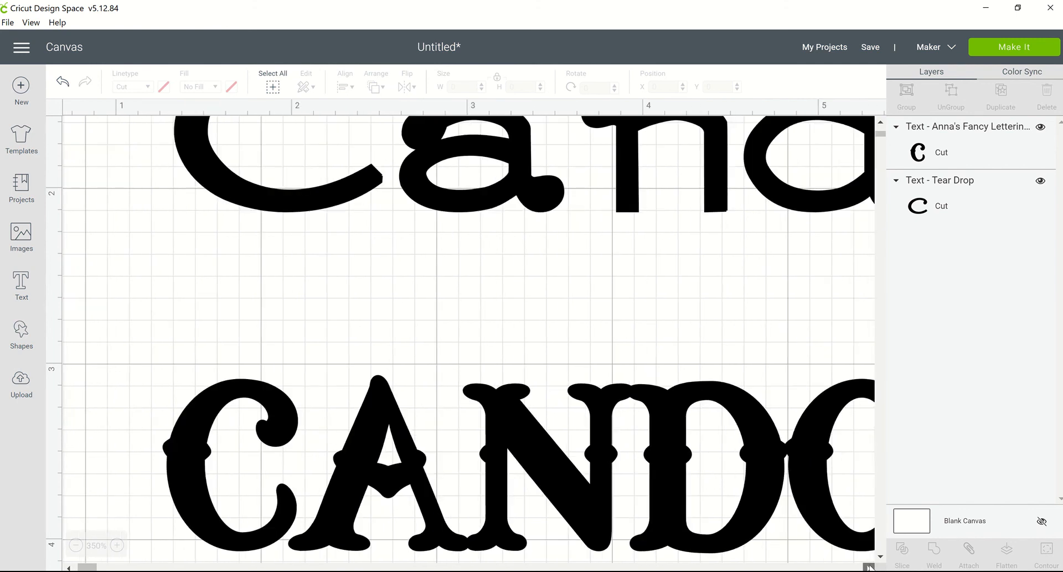
click(869, 568)
click(870, 567)
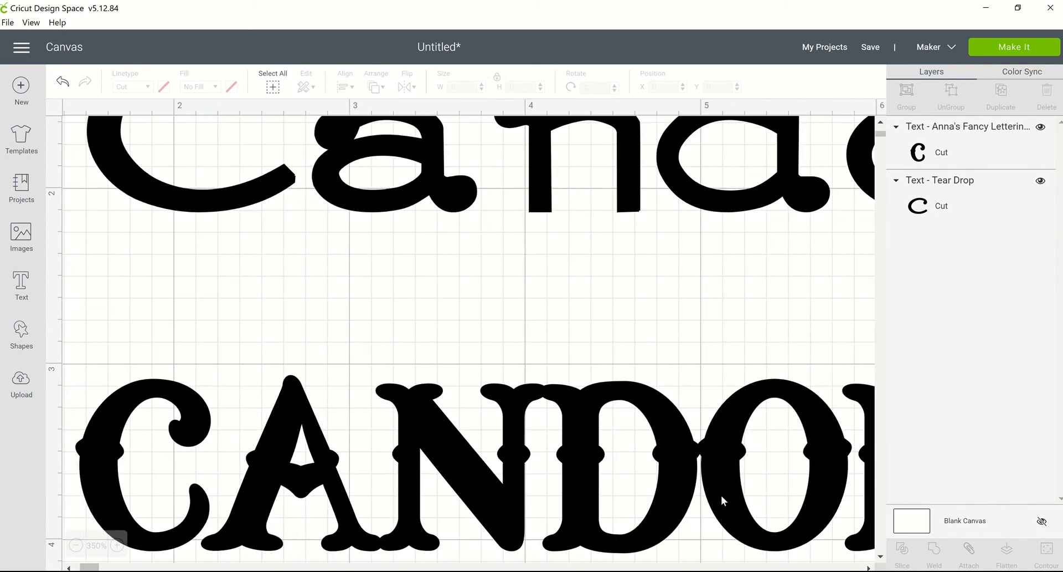
click(868, 568)
click(869, 567)
click(869, 567)
click(869, 567)
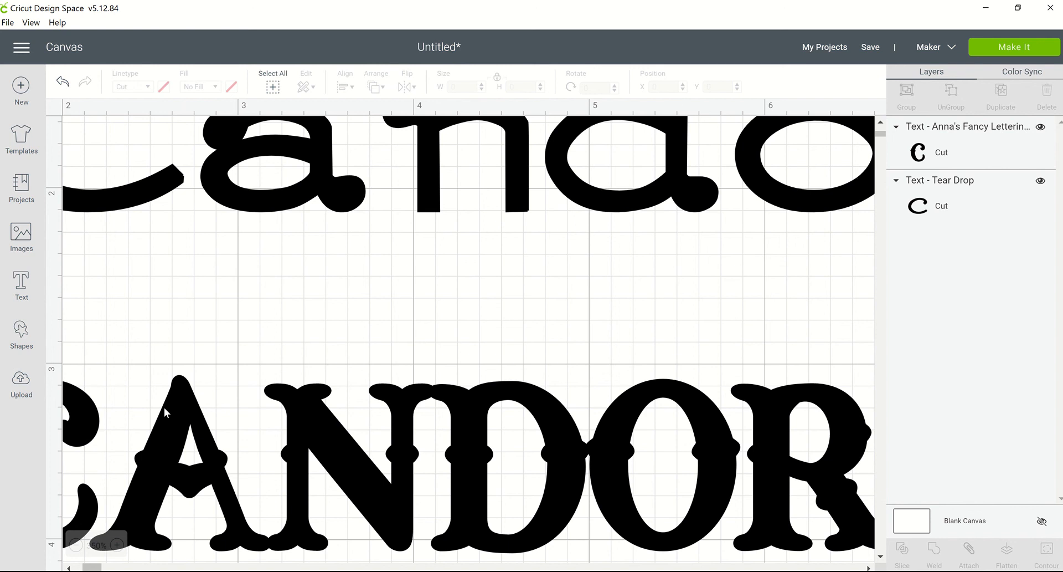
- Compare the full Tear Drop and Anna's Fancy Lettering texts together at 175% zoom
click(76, 546)
click(76, 546)
click(76, 546)
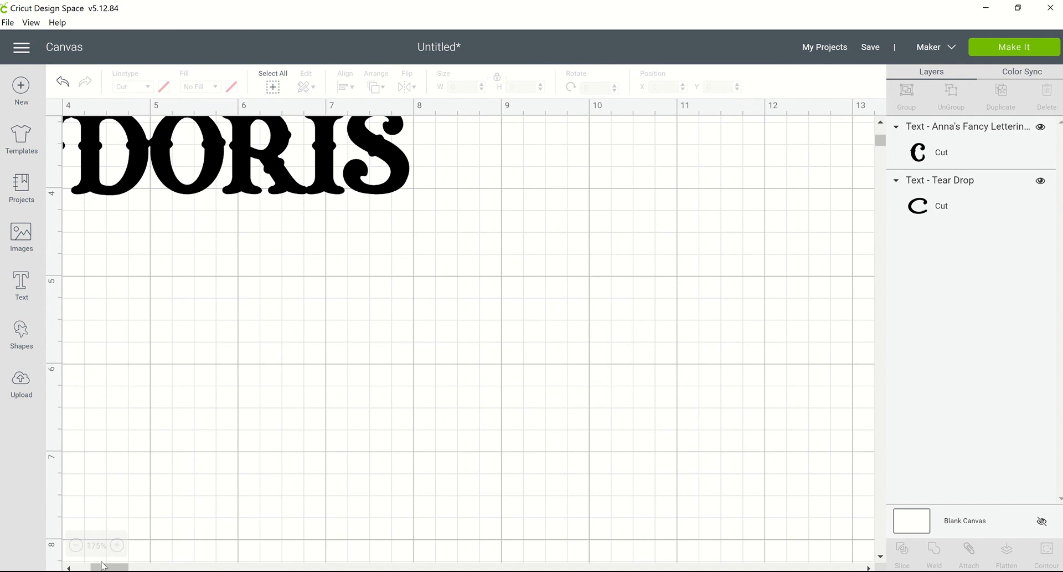
click(69, 567)
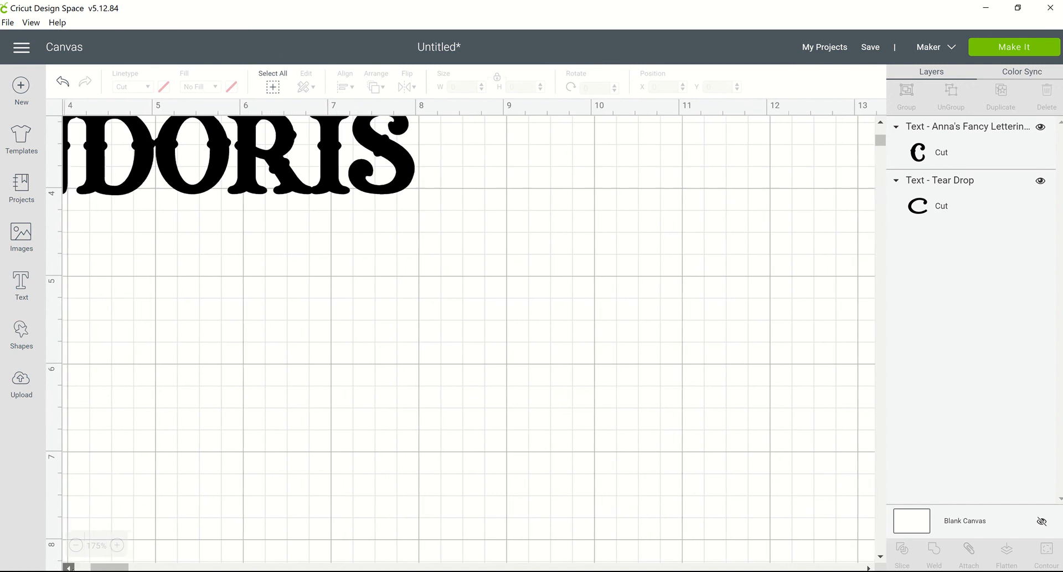
click(69, 567)
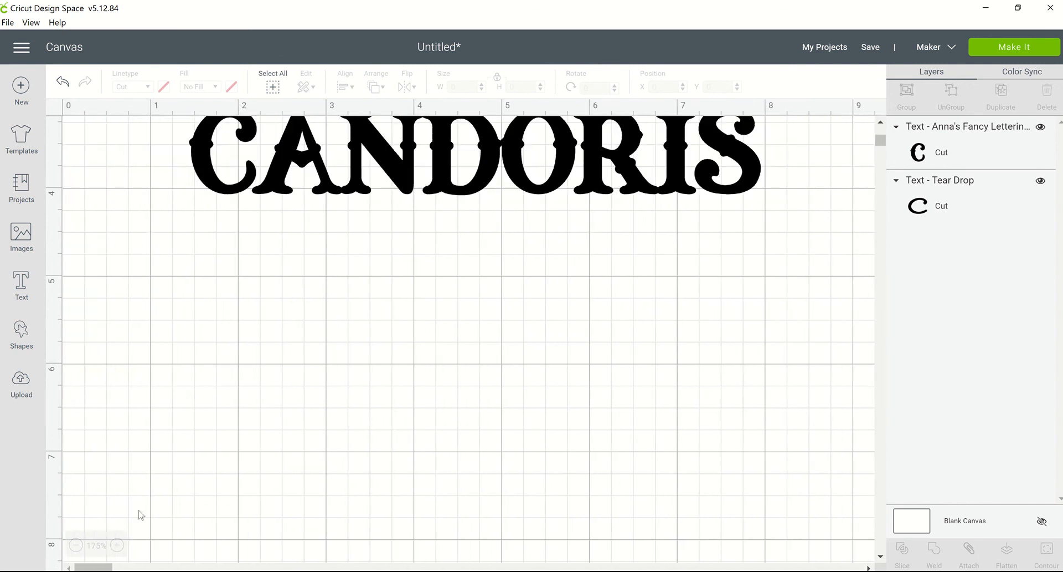
scroll(593, 253, up, 5)
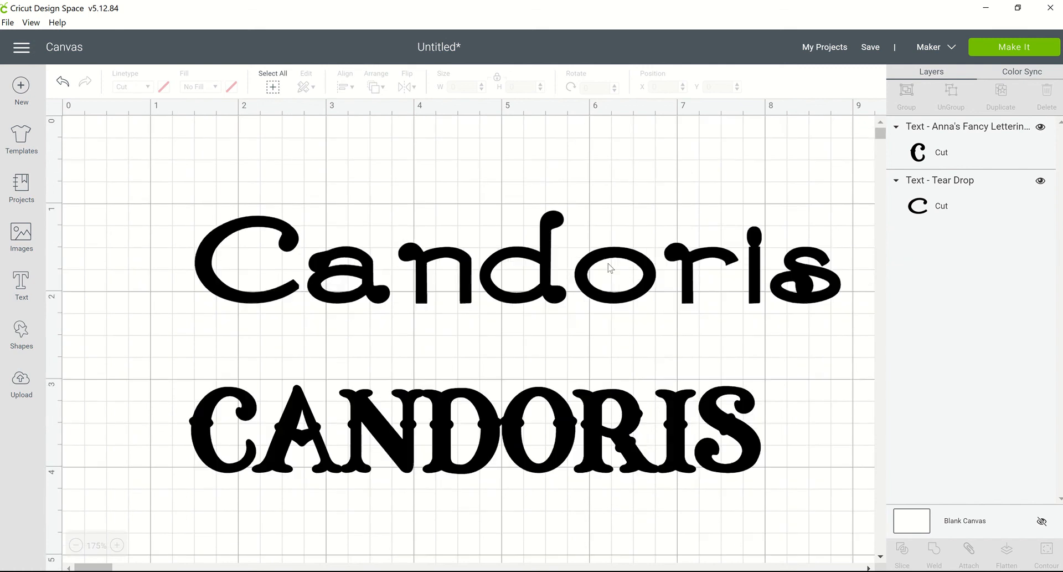